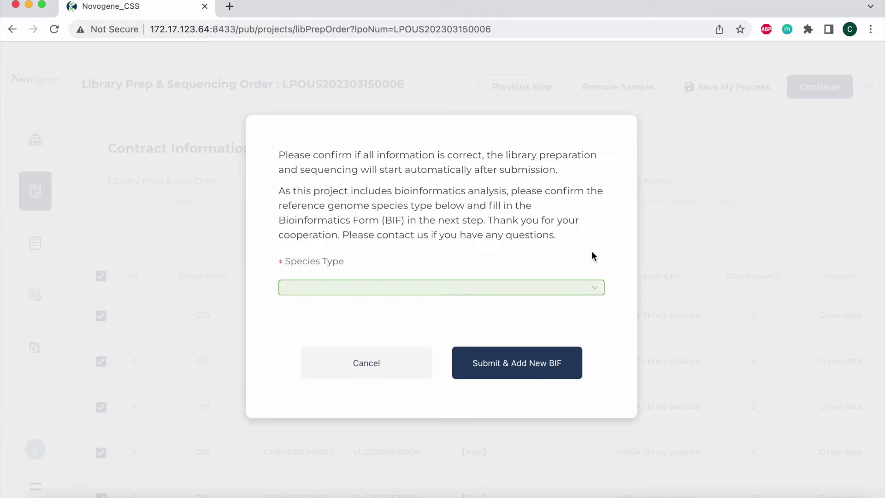
Choose Homo Sapiens/Mus Musculus as the species type and submit the order with Submit & Add New BIF.
{"action": "left_click", "coordinate": [477, 289]}
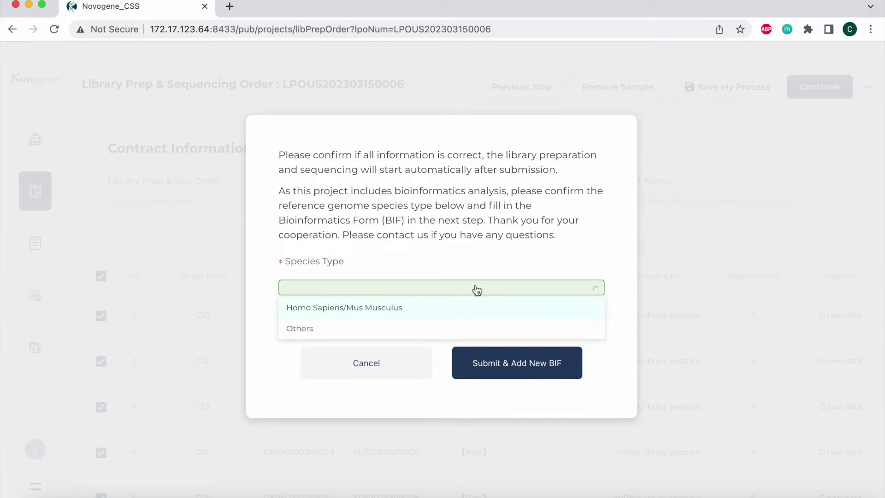
{"action": "left_click", "coordinate": [444, 309]}
{"action": "left_click", "coordinate": [497, 372]}
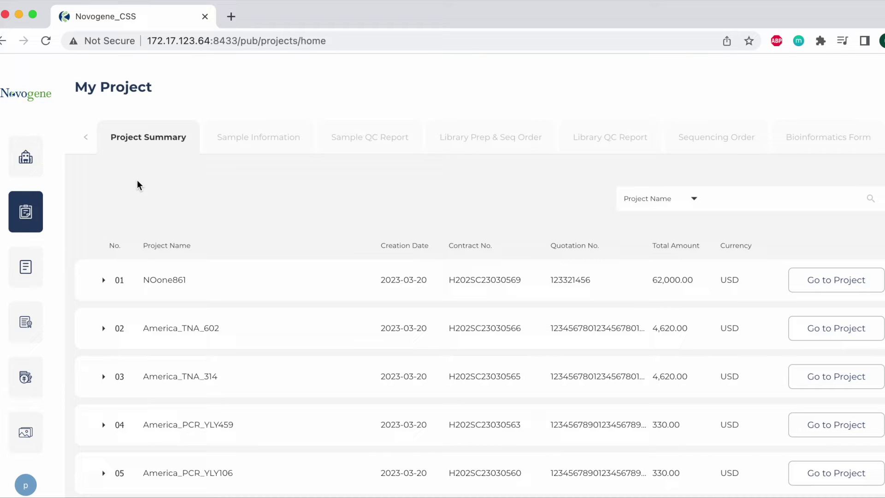
Show the project's Bioinformatics Forms and start a new BIF.
{"action": "mouse_move", "coordinate": [31, 206]}
{"action": "left_click", "coordinate": [834, 145]}
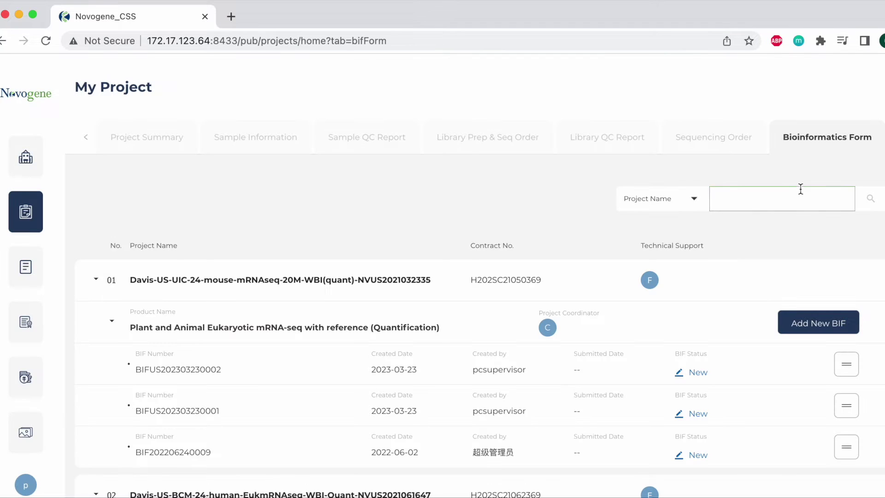
{"action": "left_click", "coordinate": [827, 321]}
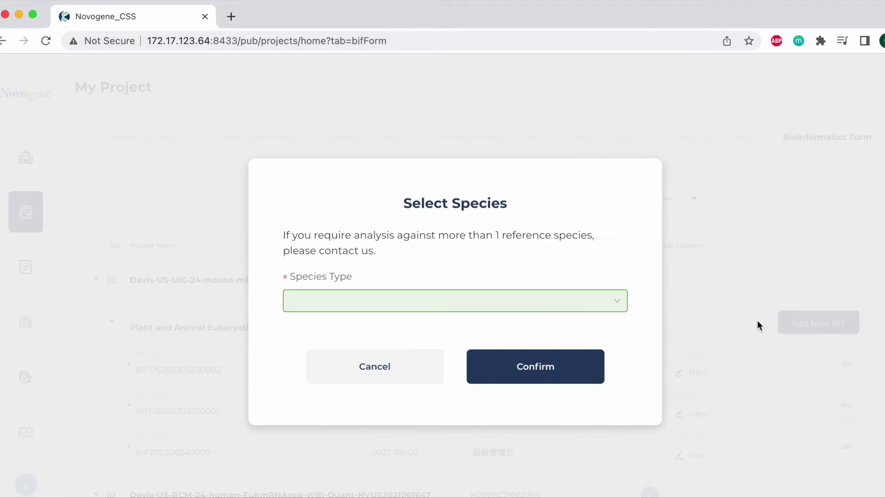
Set the new form's species type to Others and confirm it.
{"action": "left_click", "coordinate": [594, 300]}
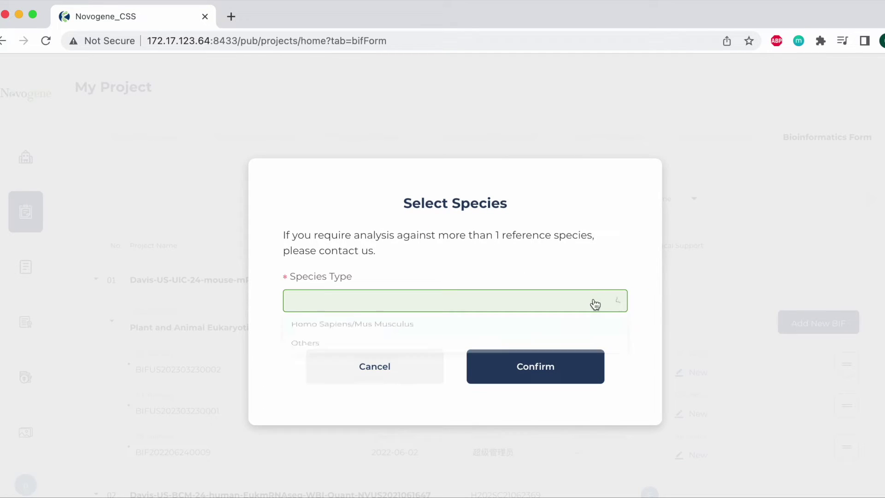
{"action": "left_click", "coordinate": [529, 327]}
{"action": "left_click", "coordinate": [558, 364]}
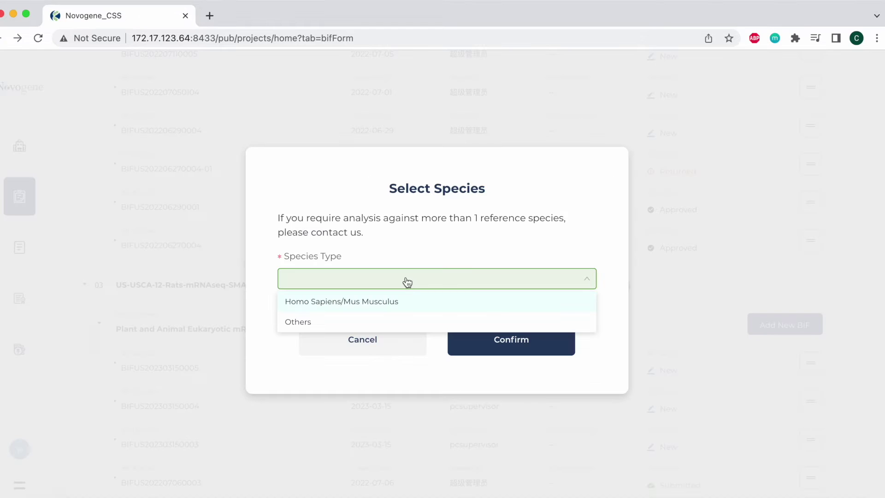
{"action": "left_click", "coordinate": [390, 328]}
{"action": "left_click", "coordinate": [506, 341]}
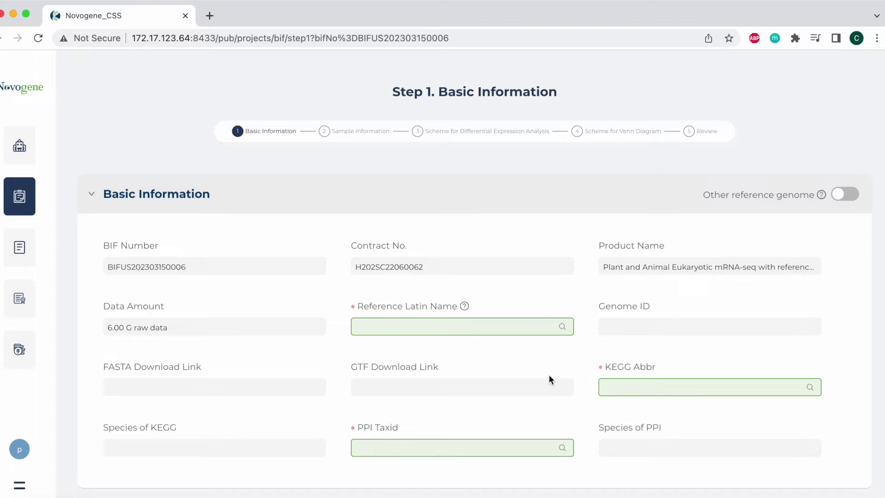
Pick Sinocyclocheilus anshuiensis from the reference species list and confirm it.
{"action": "scroll", "coordinate": [548, 374], "scroll_direction": "down", "scroll_amount": 2}
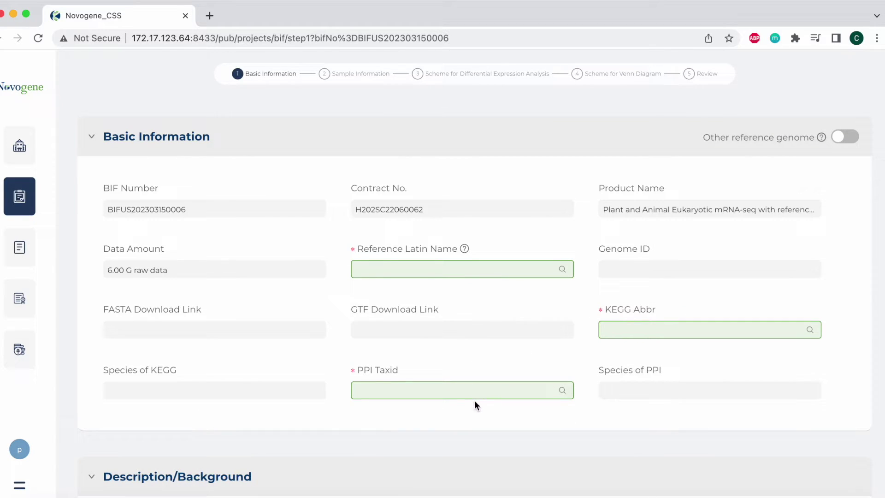
{"action": "left_click", "coordinate": [563, 275]}
{"action": "scroll", "coordinate": [453, 262], "scroll_direction": "up", "scroll_amount": 3}
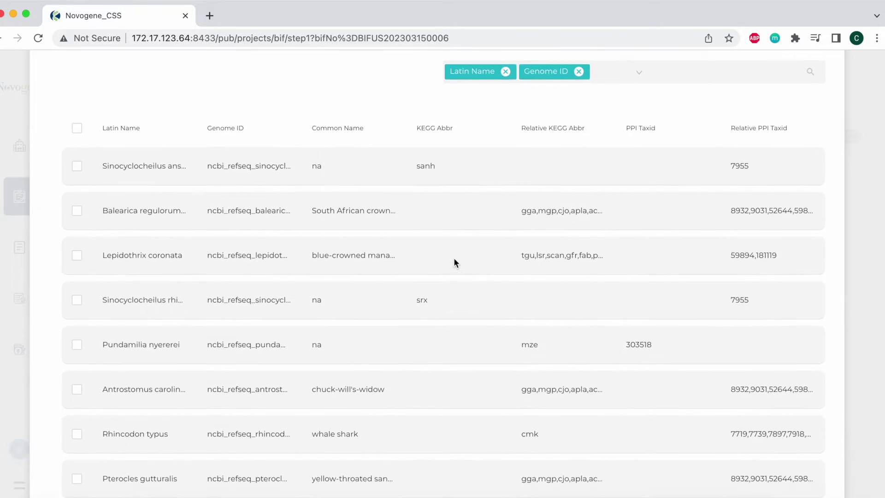
{"action": "scroll", "coordinate": [453, 258], "scroll_direction": "up", "scroll_amount": 2}
{"action": "scroll", "coordinate": [341, 273], "scroll_direction": "up", "scroll_amount": 3}
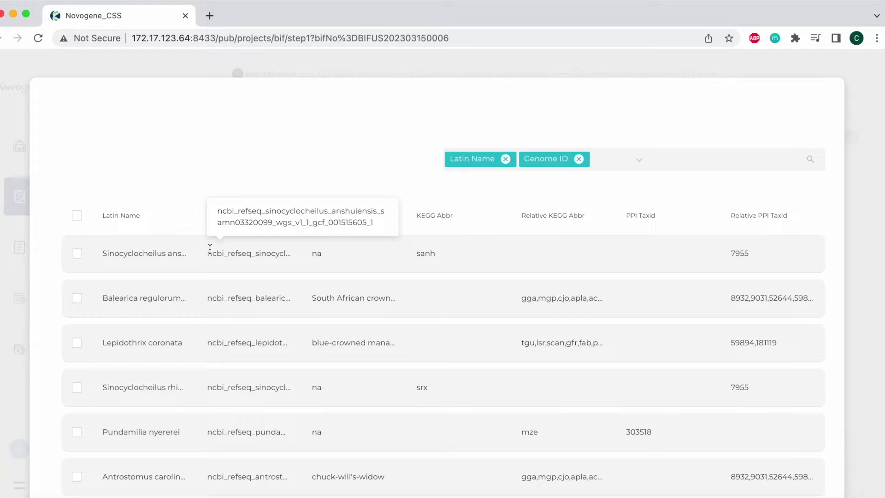
{"action": "left_click", "coordinate": [77, 253]}
{"action": "scroll", "coordinate": [325, 343], "scroll_direction": "down", "scroll_amount": 3}
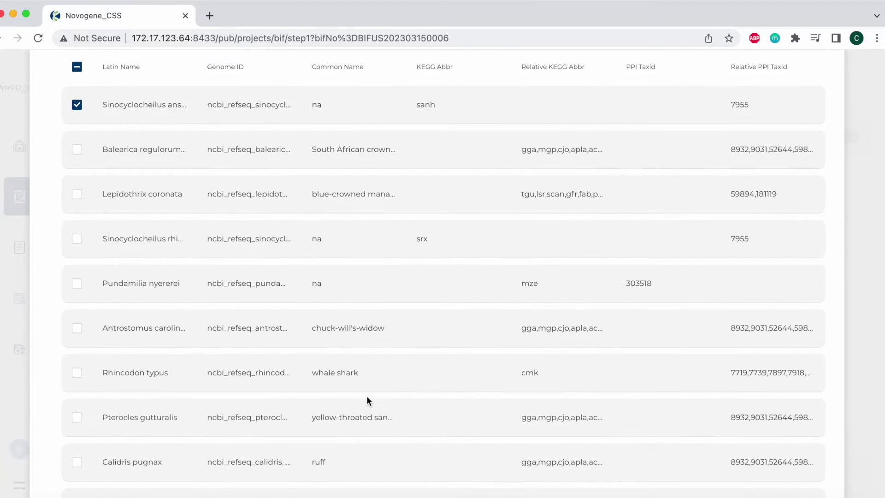
{"action": "scroll", "coordinate": [368, 401], "scroll_direction": "down", "scroll_amount": 3}
{"action": "left_click", "coordinate": [507, 470]}
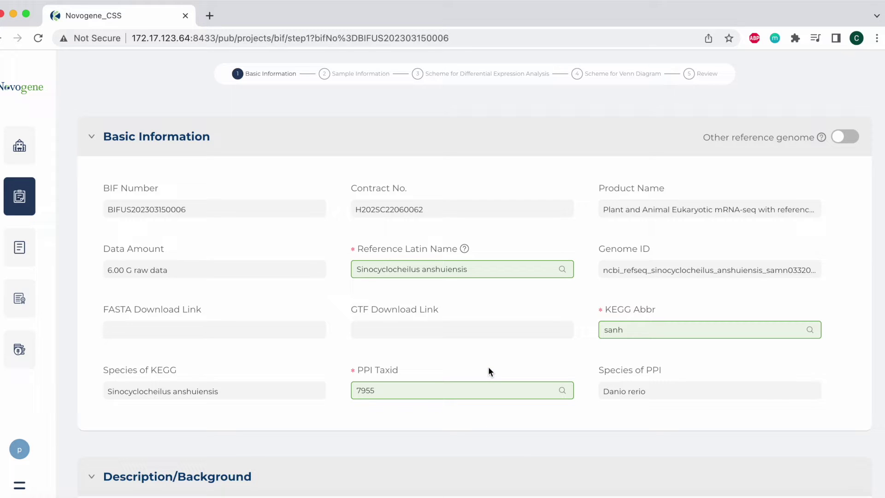
{"action": "scroll", "coordinate": [611, 225], "scroll_direction": "up", "scroll_amount": 2}
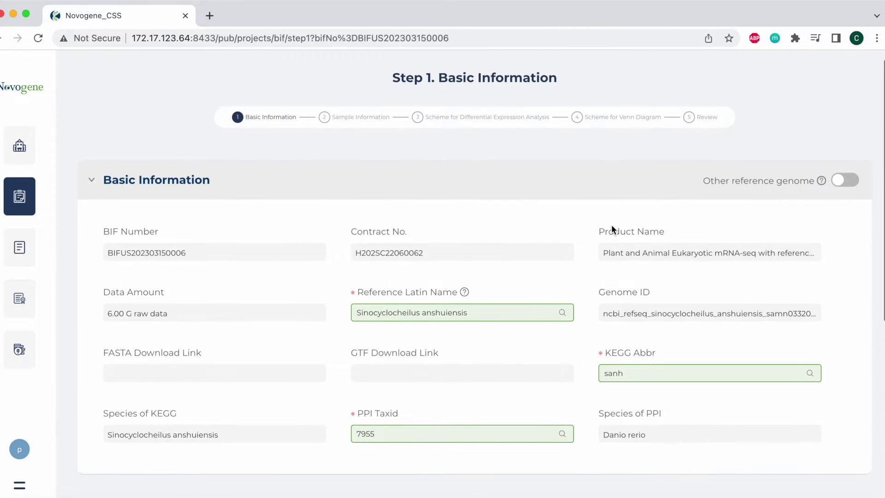
Turn on the Other reference genome option in Basic Information, then review the form below.
{"action": "left_click", "coordinate": [840, 182]}
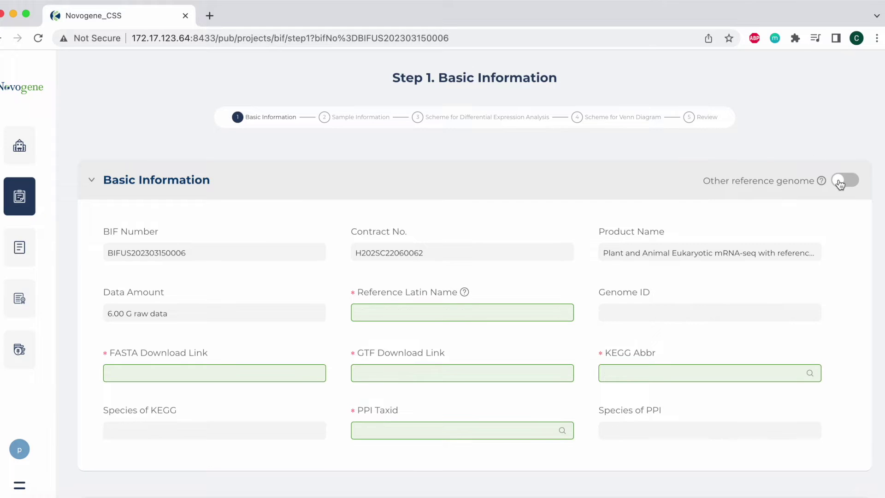
{"action": "left_click", "coordinate": [839, 182]}
{"action": "scroll", "coordinate": [689, 394], "scroll_direction": "down", "scroll_amount": 3}
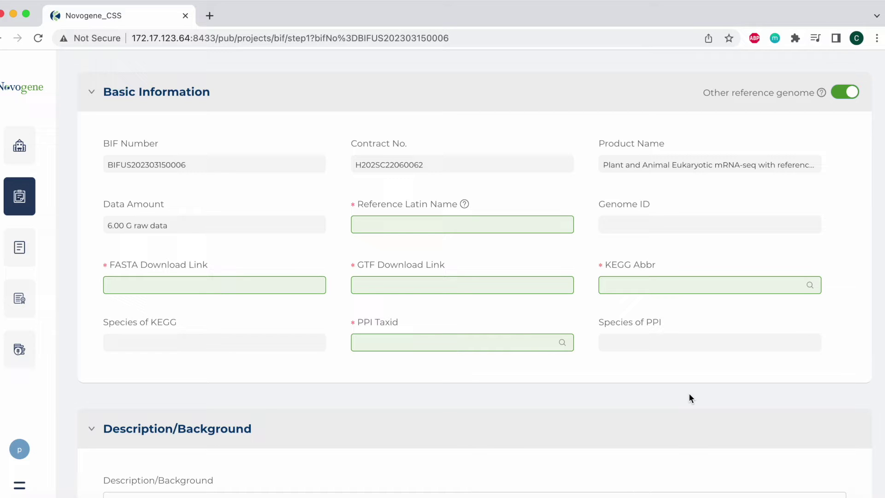
{"action": "scroll", "coordinate": [689, 392], "scroll_direction": "down", "scroll_amount": 1}
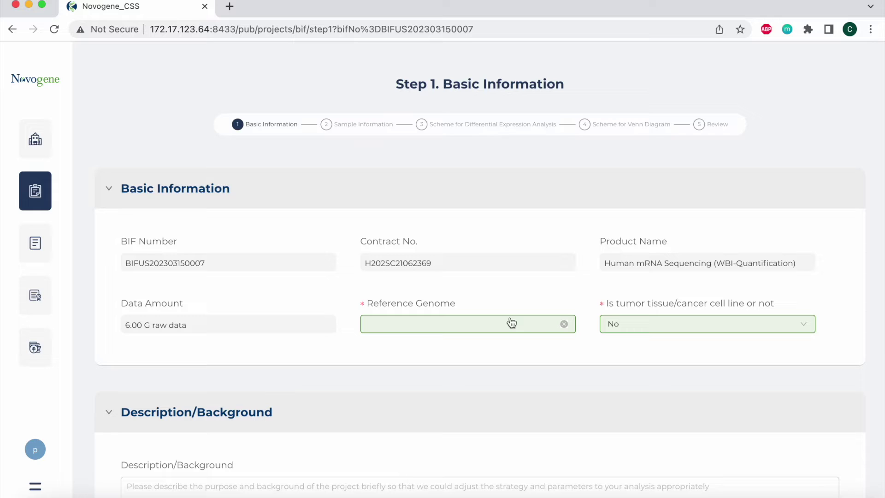
Choose Homo Sapiens(GRCh38/hg38) in the Reference Genome dropdown.
{"action": "scroll", "coordinate": [511, 322], "scroll_direction": "down", "scroll_amount": 1}
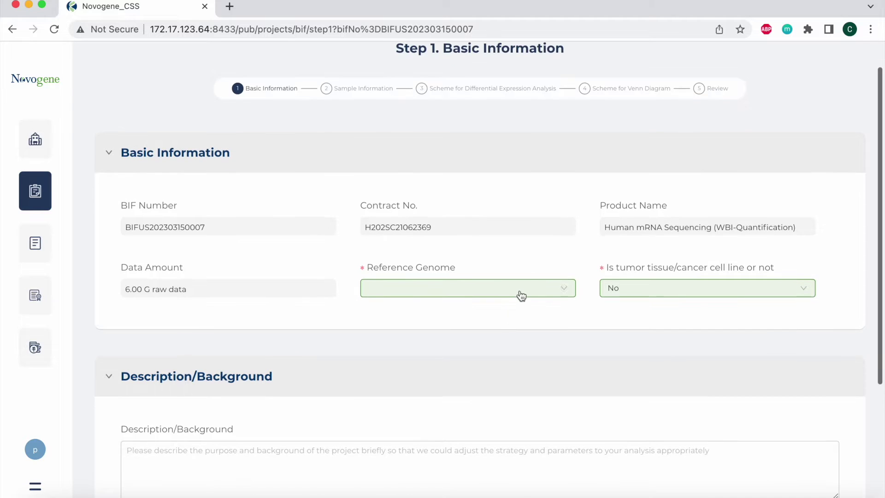
{"action": "left_click", "coordinate": [521, 294]}
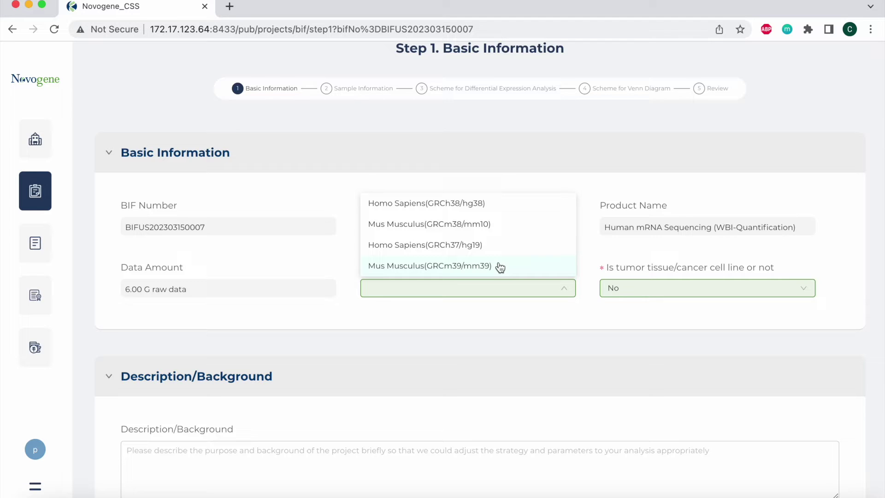
{"action": "left_click", "coordinate": [478, 212]}
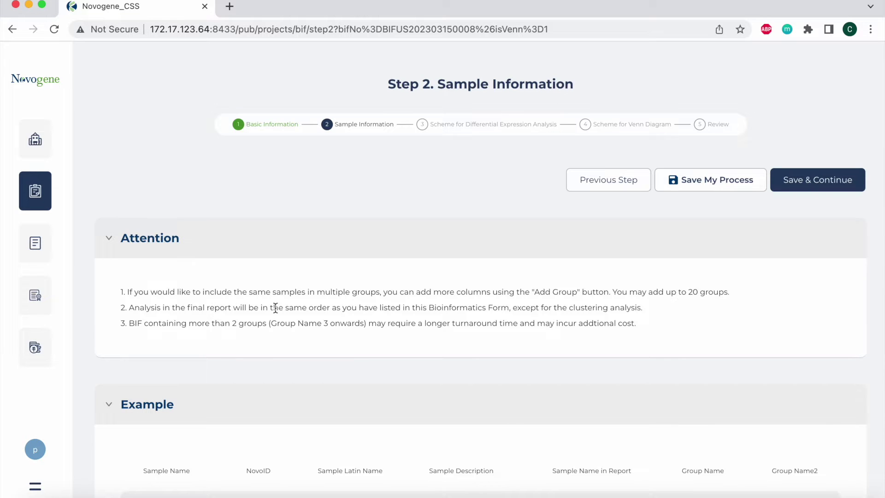
{"action": "scroll", "coordinate": [269, 397], "scroll_direction": "down", "scroll_amount": 4}
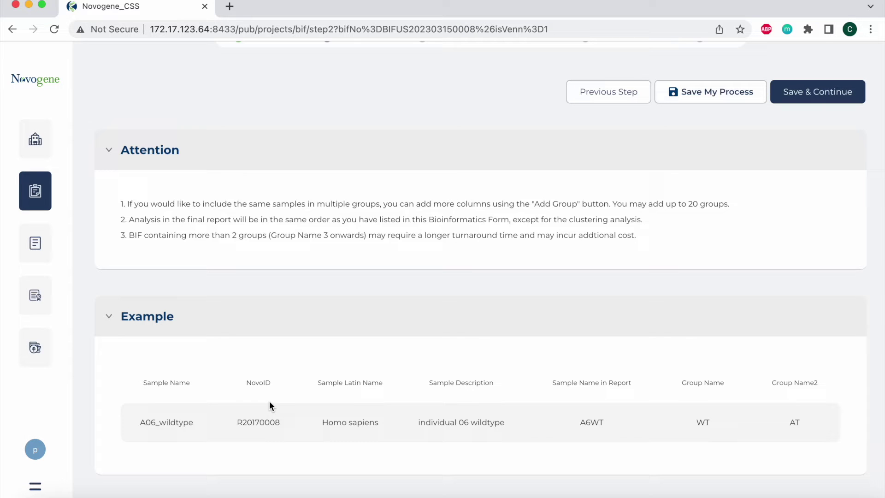
{"action": "scroll", "coordinate": [269, 403], "scroll_direction": "down", "scroll_amount": 10}
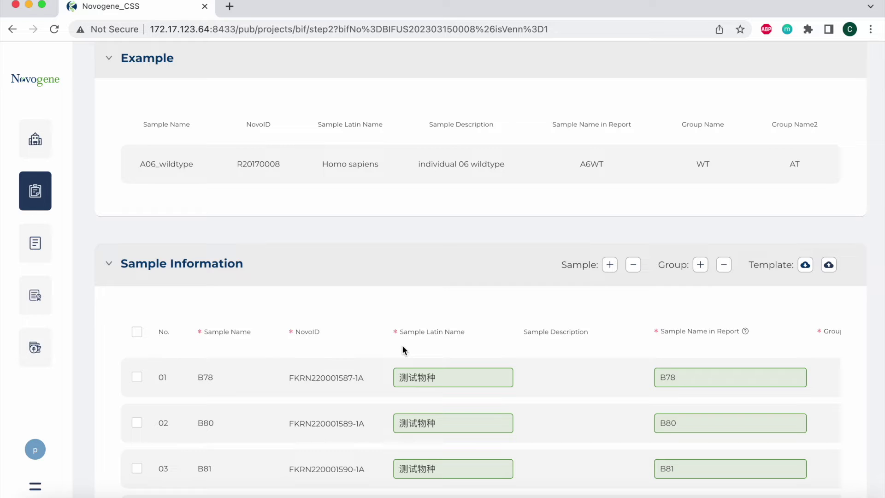
{"action": "scroll", "coordinate": [403, 346], "scroll_direction": "down", "scroll_amount": 1}
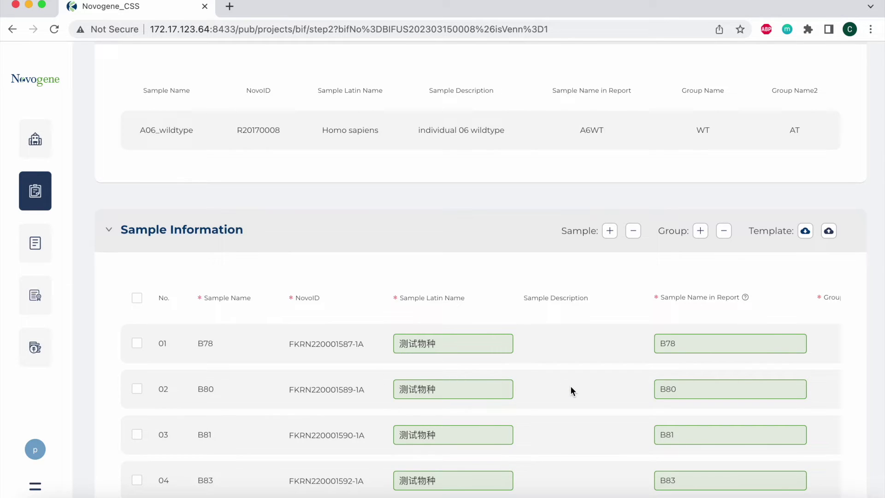
{"action": "scroll", "coordinate": [570, 386], "scroll_direction": "right", "scroll_amount": 2}
Tick samples B78, B80 and B81, then untick them again.
{"action": "scroll", "coordinate": [571, 386], "scroll_direction": "left", "scroll_amount": 2}
{"action": "left_click", "coordinate": [137, 343]}
{"action": "left_click", "coordinate": [138, 390]}
{"action": "scroll", "coordinate": [138, 391], "scroll_direction": "up", "scroll_amount": 1}
{"action": "scroll", "coordinate": [139, 393], "scroll_direction": "down", "scroll_amount": 2}
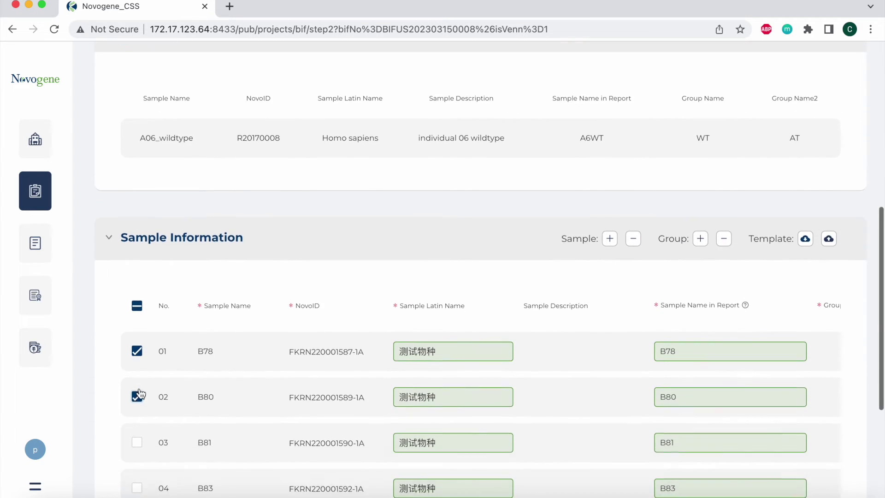
{"action": "left_click", "coordinate": [139, 421]}
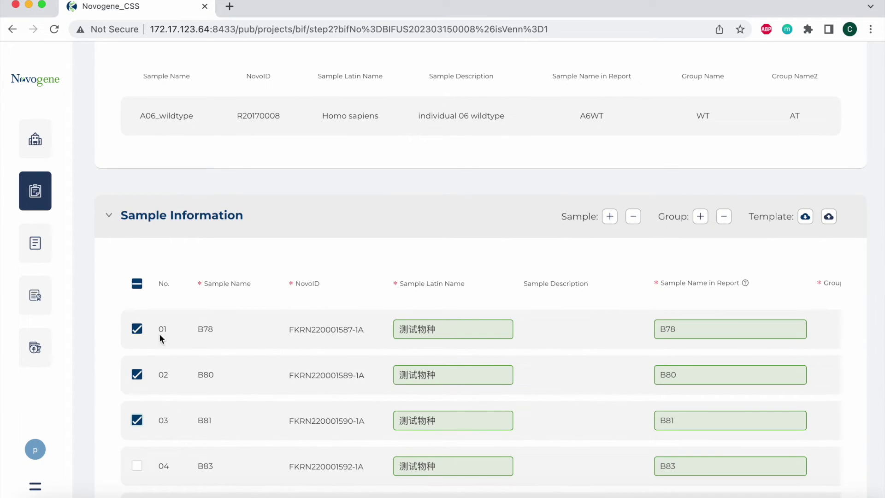
{"action": "left_click", "coordinate": [137, 329]}
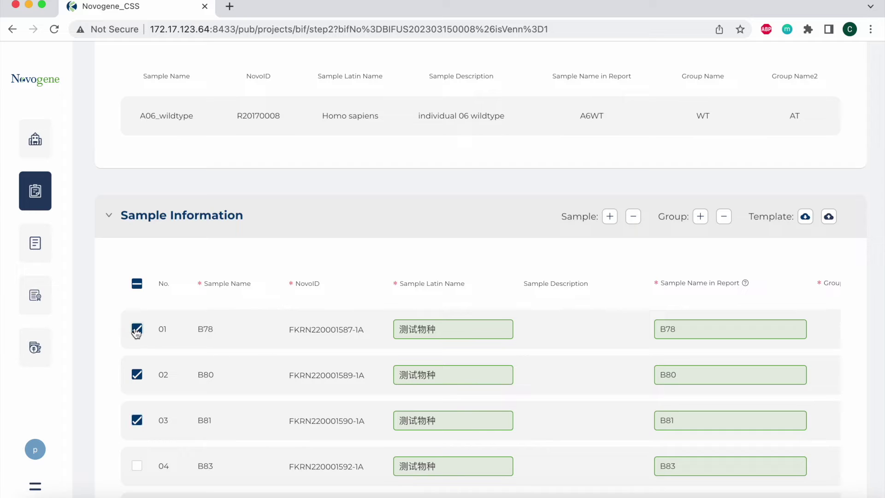
{"action": "left_click", "coordinate": [136, 374]}
{"action": "scroll", "coordinate": [137, 378], "scroll_direction": "down", "scroll_amount": 1}
{"action": "left_click", "coordinate": [137, 400]}
Mark samples B83, B84, B86, B87, B89, B90 and B92 for removal.
{"action": "scroll", "coordinate": [137, 399], "scroll_direction": "down", "scroll_amount": 4}
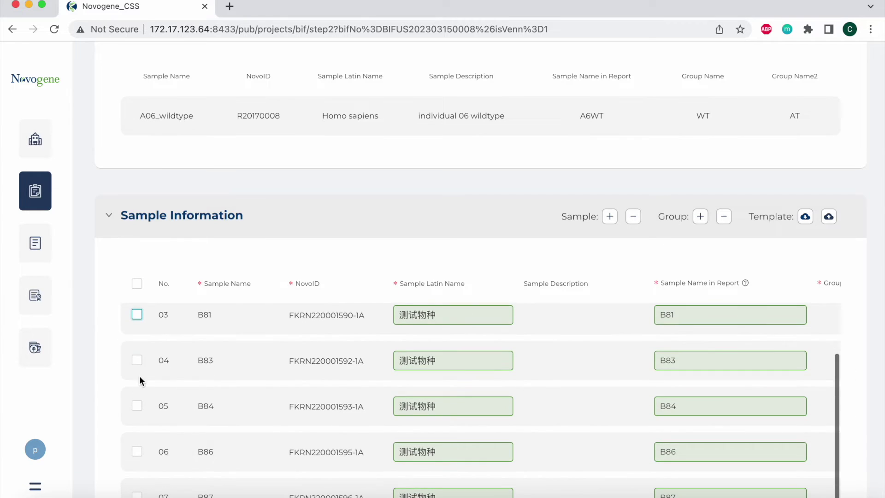
{"action": "left_click", "coordinate": [137, 360]}
{"action": "left_click", "coordinate": [137, 406]}
{"action": "left_click", "coordinate": [137, 451]}
{"action": "scroll", "coordinate": [137, 451], "scroll_direction": "down", "scroll_amount": 3}
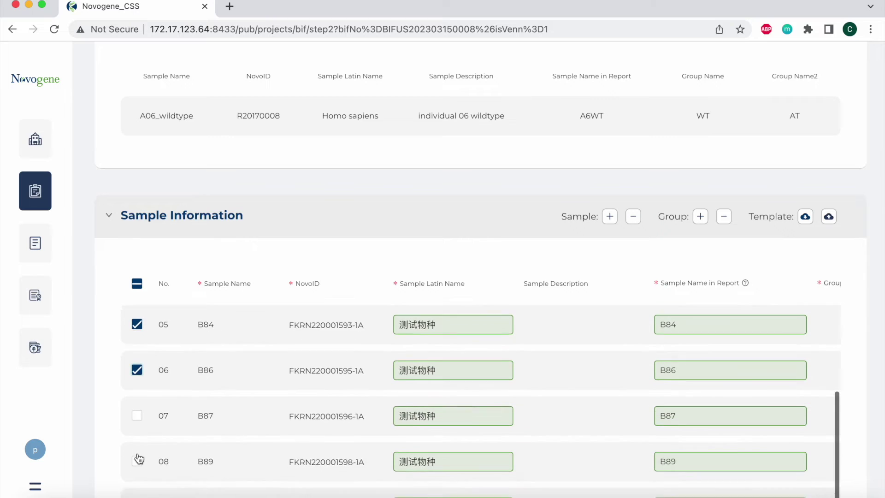
{"action": "left_click", "coordinate": [137, 405]}
{"action": "left_click", "coordinate": [137, 451]}
{"action": "scroll", "coordinate": [137, 451], "scroll_direction": "down", "scroll_amount": 3}
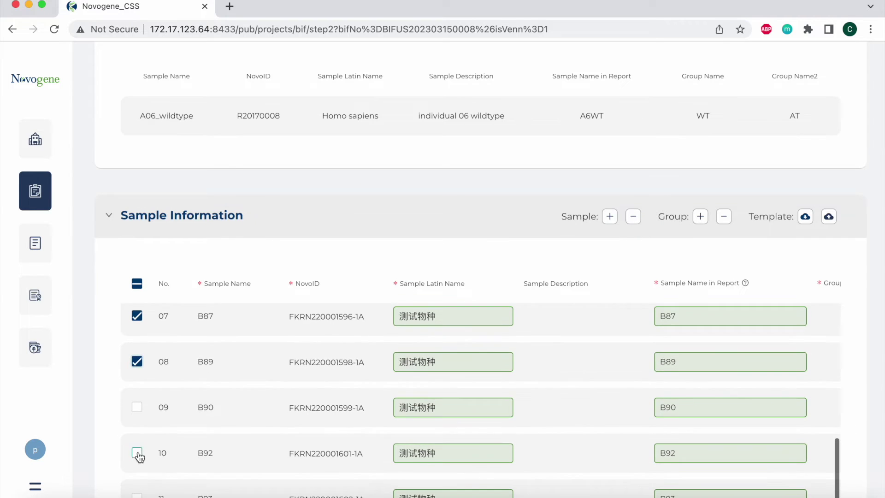
{"action": "left_click", "coordinate": [137, 407]}
{"action": "left_click", "coordinate": [137, 452]}
{"action": "scroll", "coordinate": [138, 452], "scroll_direction": "down", "scroll_amount": 3}
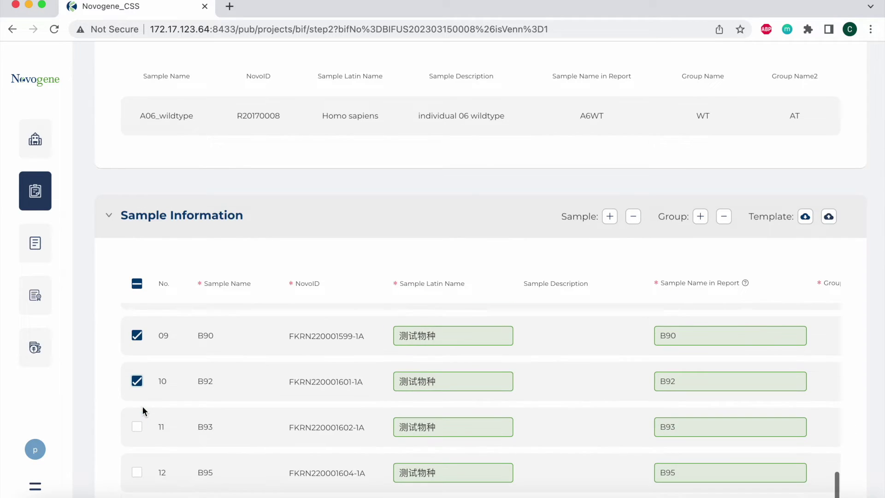
Mark samples B93, B95, B96, B98 and B99, then remove all marked samples.
{"action": "left_click", "coordinate": [137, 427]}
{"action": "left_click", "coordinate": [137, 471]}
{"action": "scroll", "coordinate": [164, 451], "scroll_direction": "down", "scroll_amount": 2}
{"action": "scroll", "coordinate": [143, 461], "scroll_direction": "down", "scroll_amount": 5}
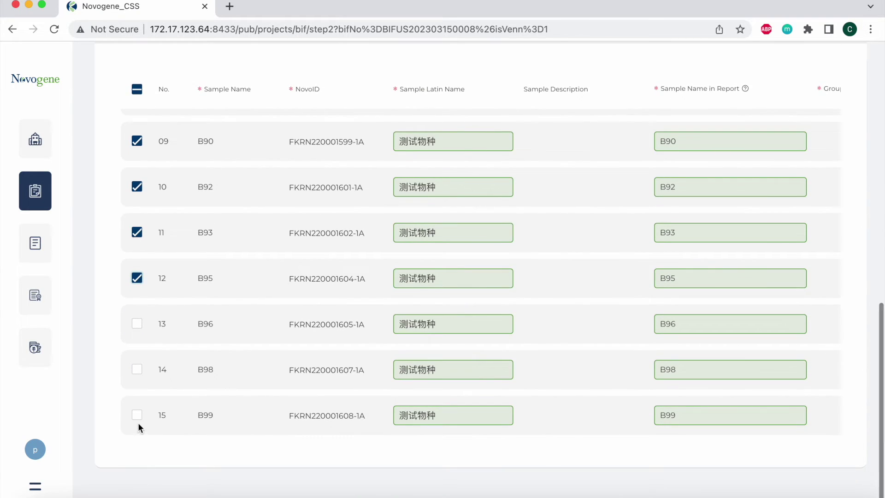
{"action": "left_click", "coordinate": [137, 324]}
{"action": "left_click", "coordinate": [137, 369]}
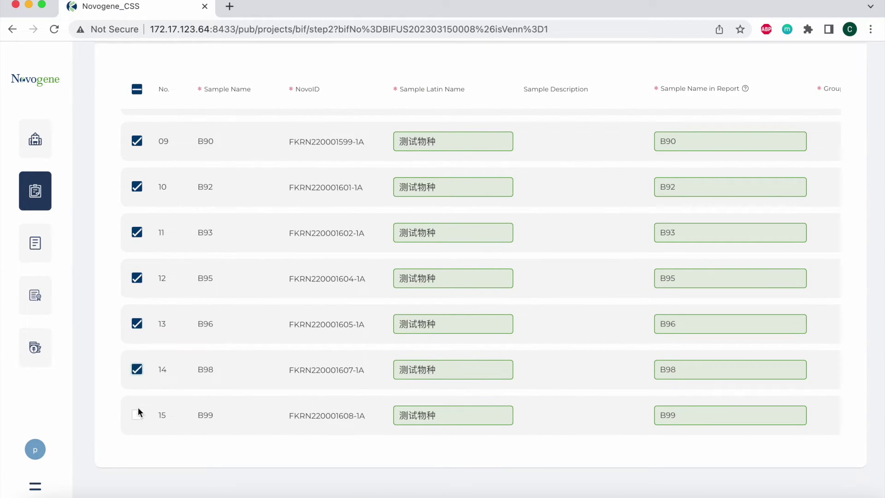
{"action": "left_click", "coordinate": [137, 415]}
{"action": "scroll", "coordinate": [582, 196], "scroll_direction": "up", "scroll_amount": 10}
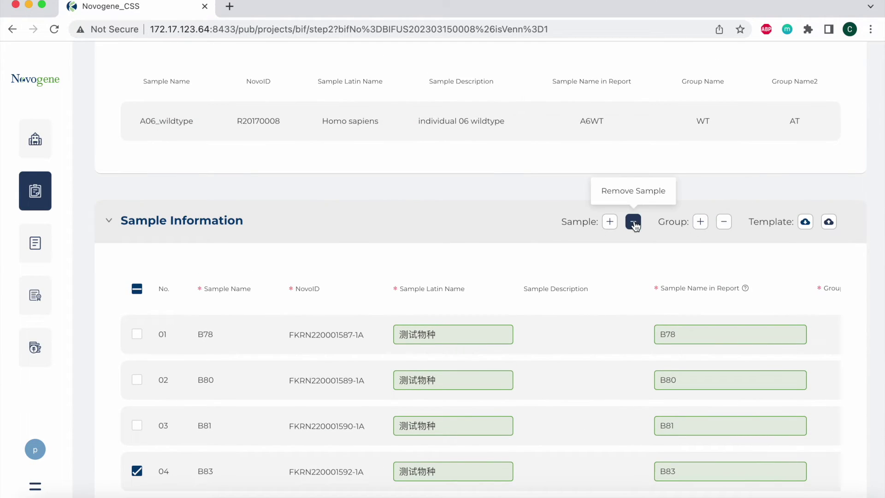
{"action": "left_click", "coordinate": [633, 221]}
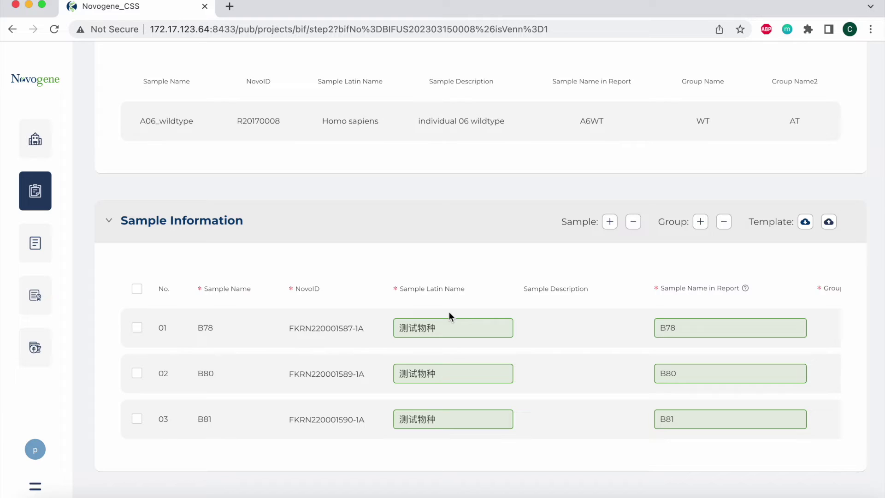
Type GroupA, GroupB and GroupC into the Group Name cells of B78, B80 and B81.
{"action": "scroll", "coordinate": [508, 375], "scroll_direction": "right", "scroll_amount": 3}
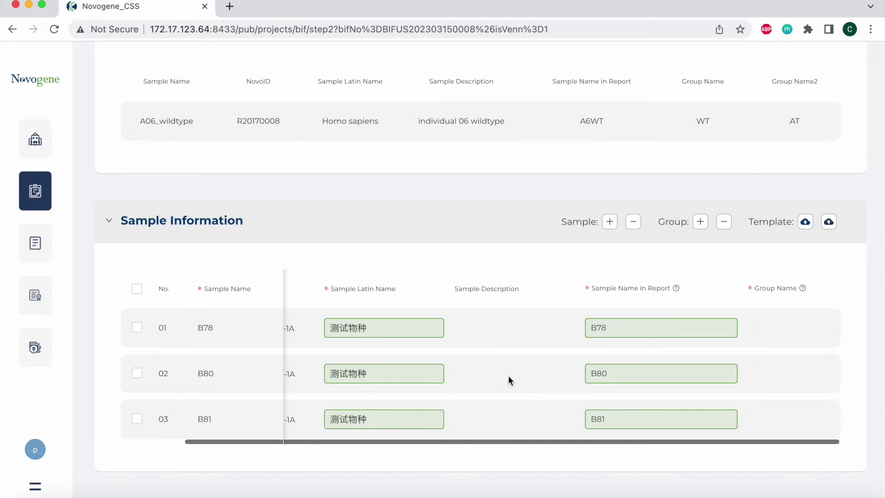
{"action": "left_click", "coordinate": [791, 326]}
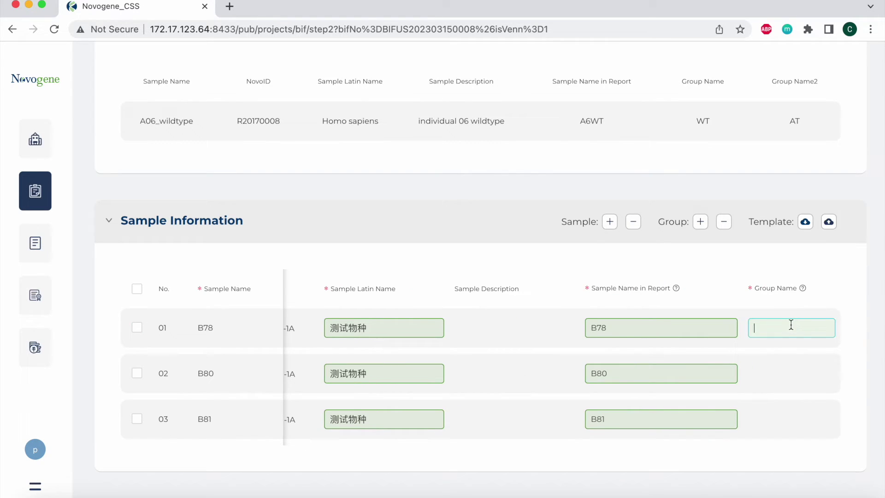
{"action": "type", "text": "GroupA"}
{"action": "left_click", "coordinate": [779, 372]}
{"action": "type", "text": "Group"}
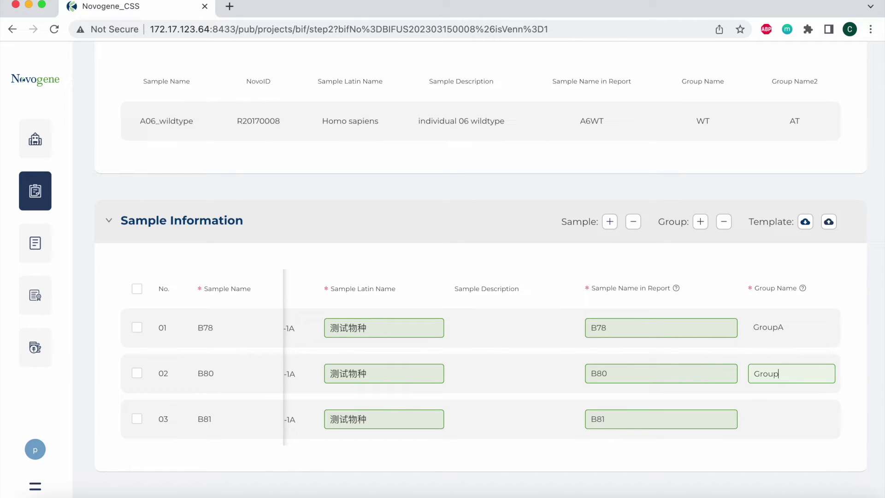
{"action": "type", "text": "B"}
{"action": "left_click", "coordinate": [775, 415]}
{"action": "type", "text": "Group"}
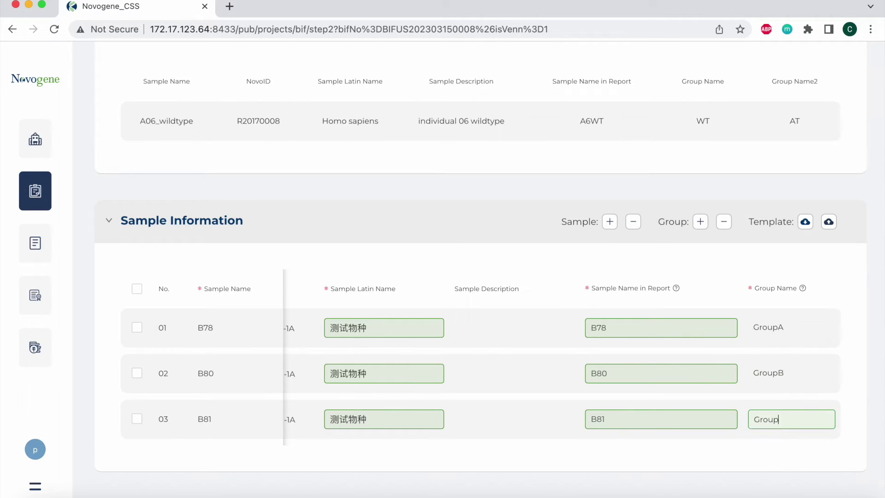
{"action": "type", "text": "C"}
Save the sample information and continue to Step 3.
{"action": "scroll", "coordinate": [521, 297], "scroll_direction": "up", "scroll_amount": 1}
{"action": "scroll", "coordinate": [521, 299], "scroll_direction": "up", "scroll_amount": 10}
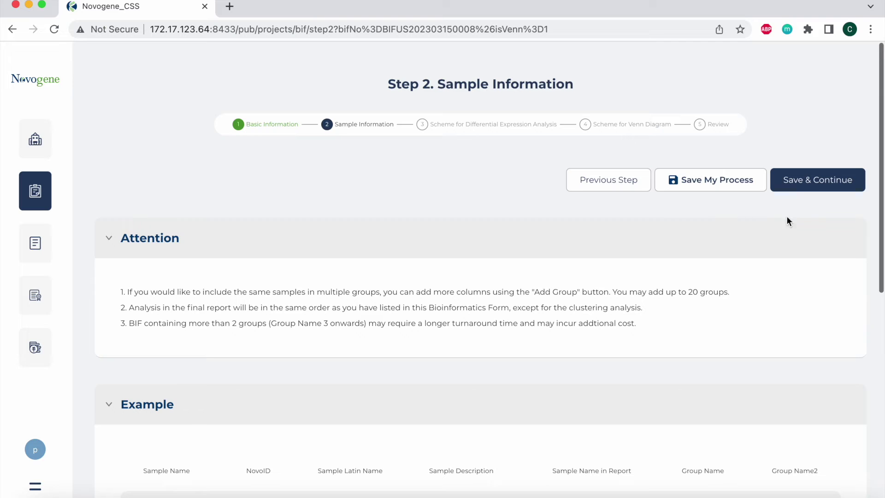
{"action": "left_click", "coordinate": [814, 179]}
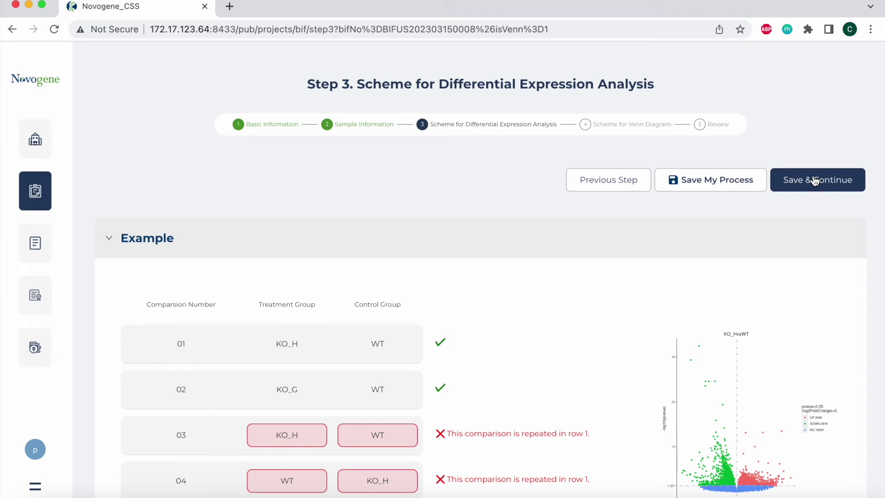
Add comparison row 01 to the Scheme for Differential Expression Analysis.
{"action": "scroll", "coordinate": [651, 282], "scroll_direction": "down", "scroll_amount": 2}
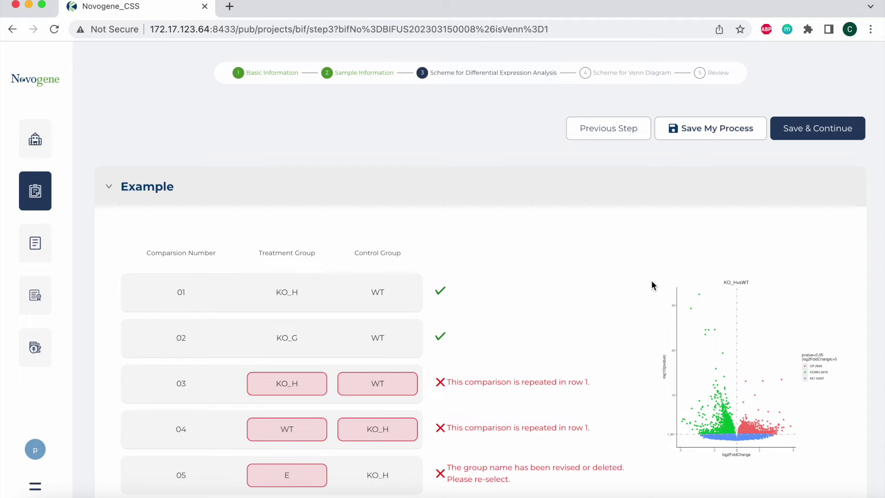
{"action": "scroll", "coordinate": [379, 364], "scroll_direction": "down", "scroll_amount": 3}
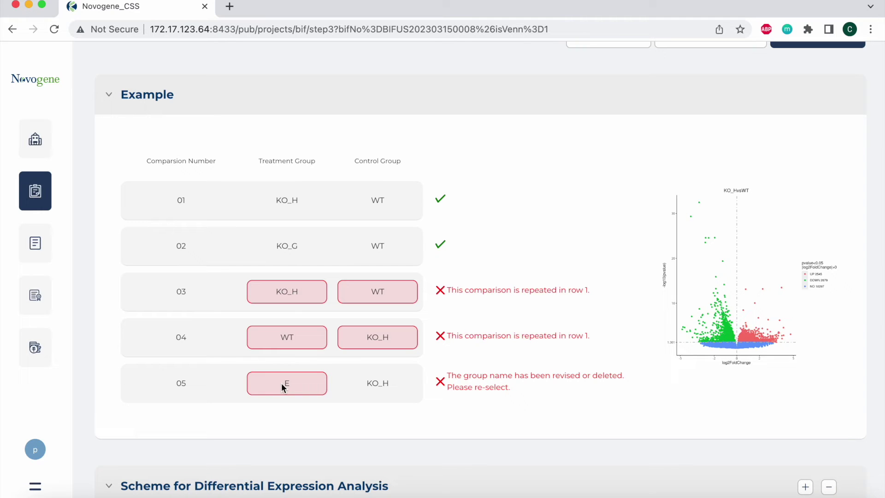
{"action": "scroll", "coordinate": [281, 382], "scroll_direction": "down", "scroll_amount": 4}
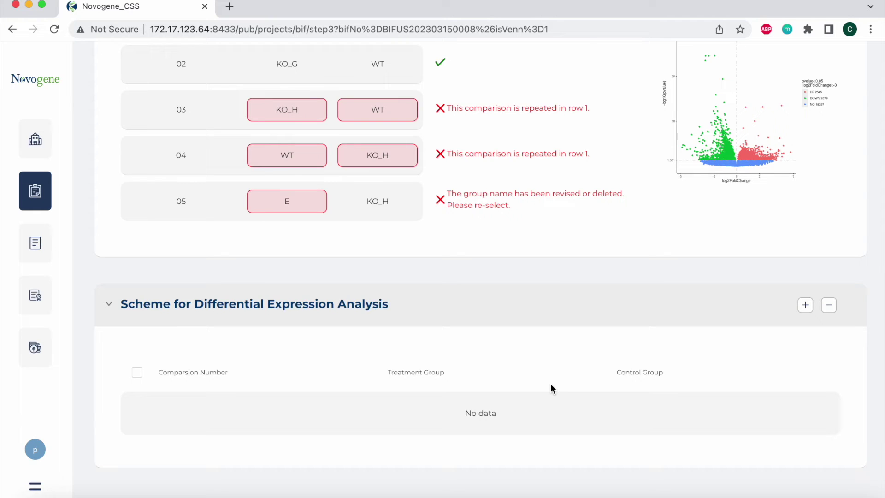
{"action": "left_click", "coordinate": [811, 312]}
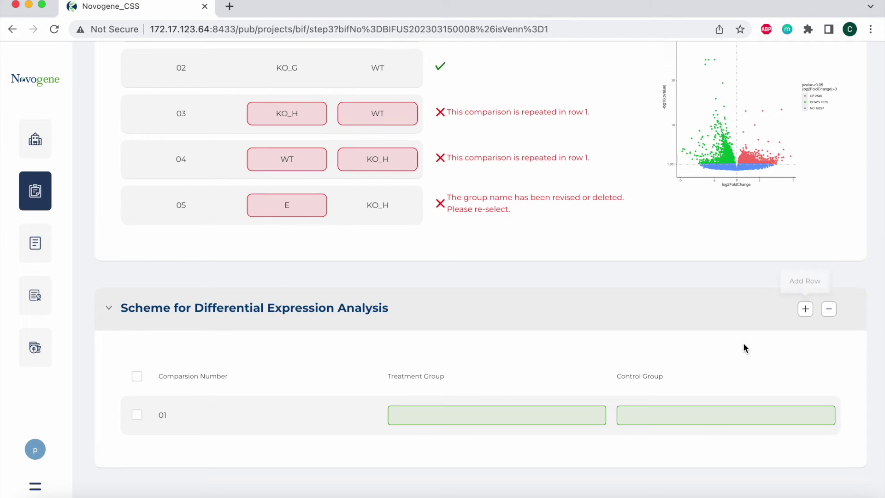
Set comparison 01 to treatment GroupA and control GroupB.
{"action": "left_click", "coordinate": [496, 414]}
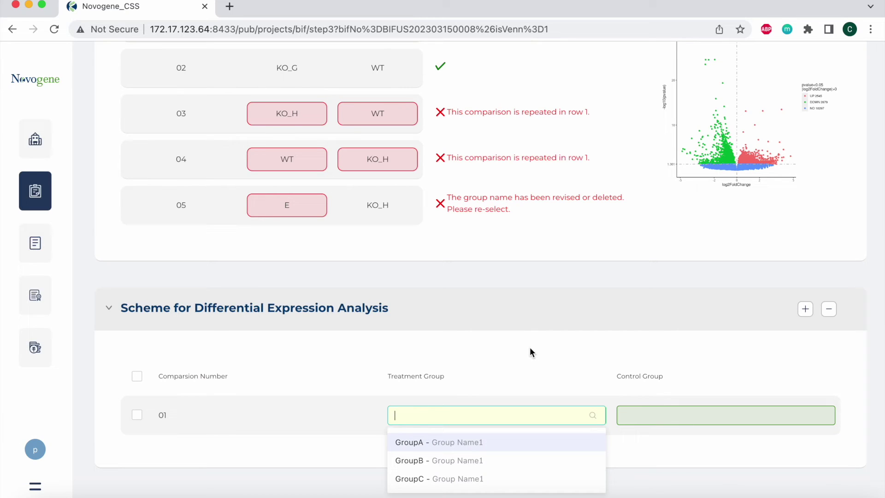
{"action": "left_click", "coordinate": [471, 443]}
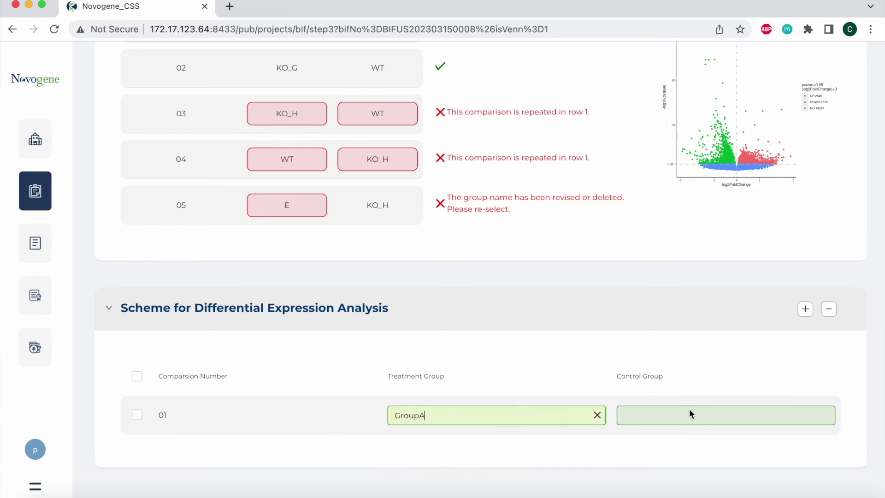
{"action": "left_click", "coordinate": [701, 415]}
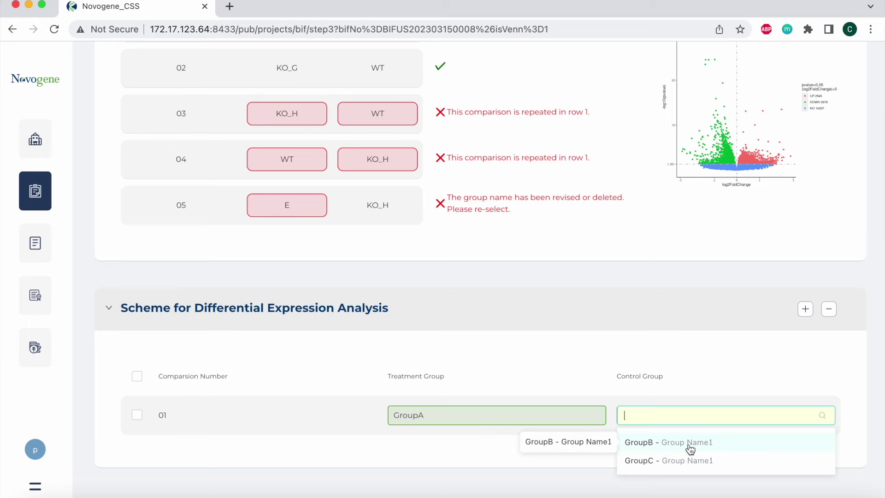
{"action": "left_click", "coordinate": [690, 447]}
Add comparison 02 with treatment GroupB and control GroupC.
{"action": "left_click", "coordinate": [809, 320]}
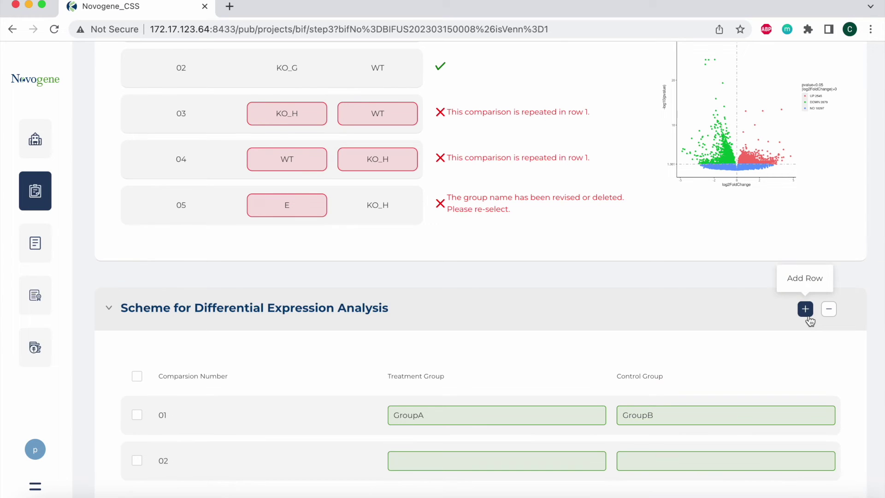
{"action": "left_click", "coordinate": [533, 469]}
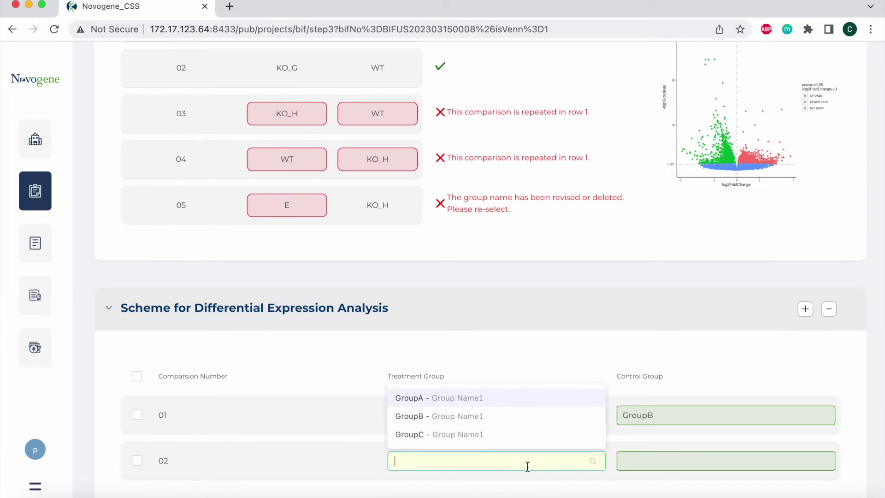
{"action": "left_click", "coordinate": [491, 420]}
{"action": "left_click", "coordinate": [647, 464]}
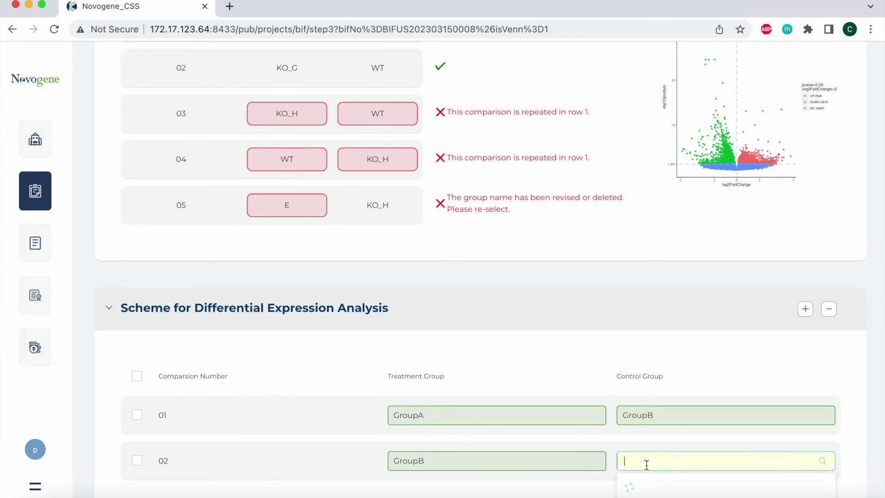
{"action": "left_click", "coordinate": [667, 442]}
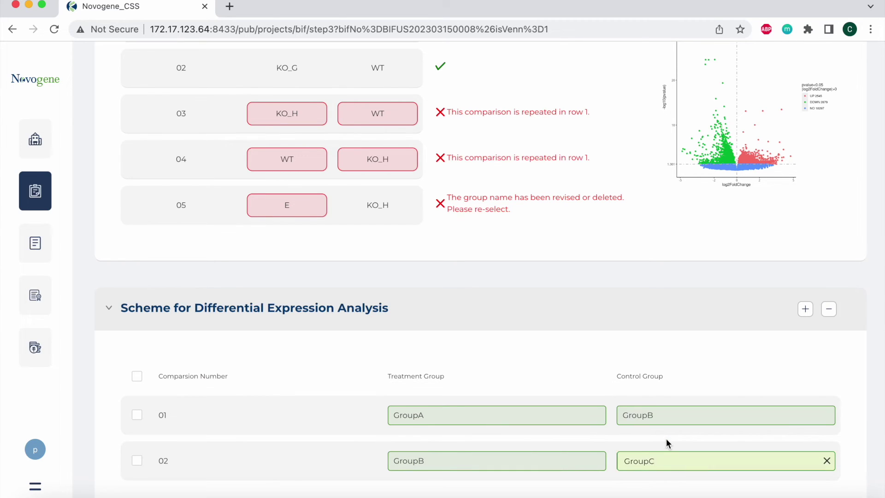
Delete comparison 02 from the scheme.
{"action": "scroll", "coordinate": [653, 351], "scroll_direction": "down", "scroll_amount": 1}
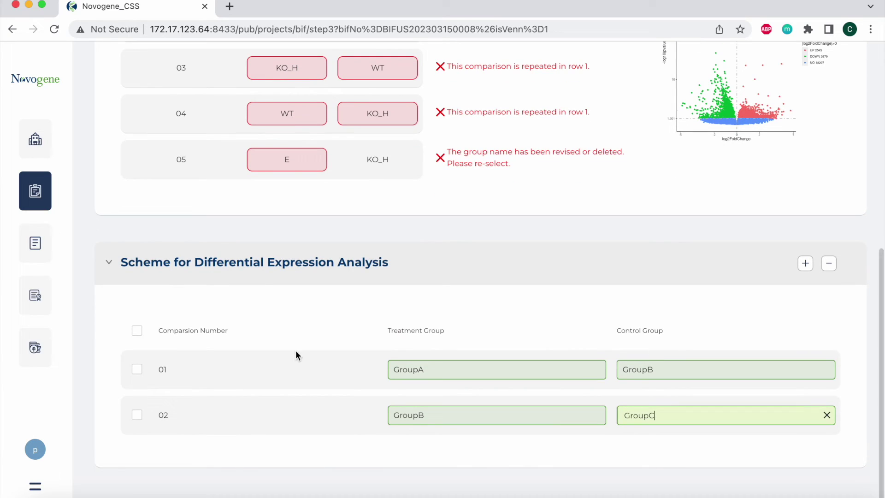
{"action": "left_click", "coordinate": [137, 415]}
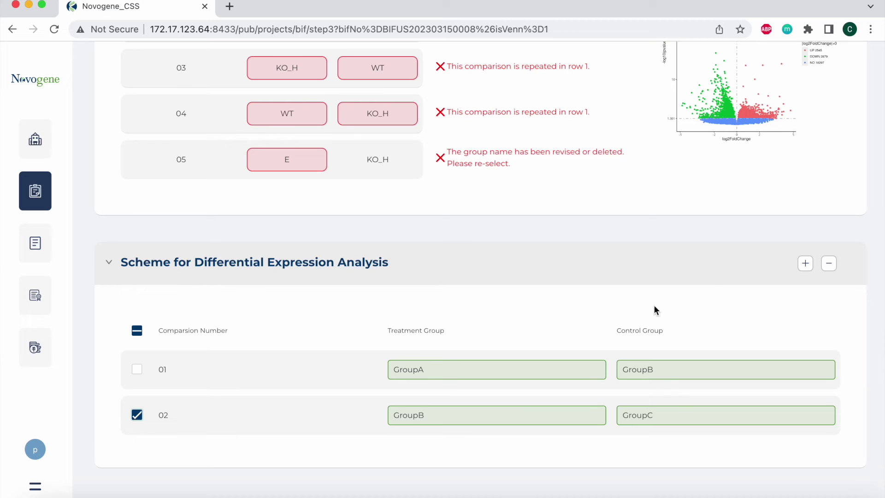
{"action": "left_click", "coordinate": [829, 263]}
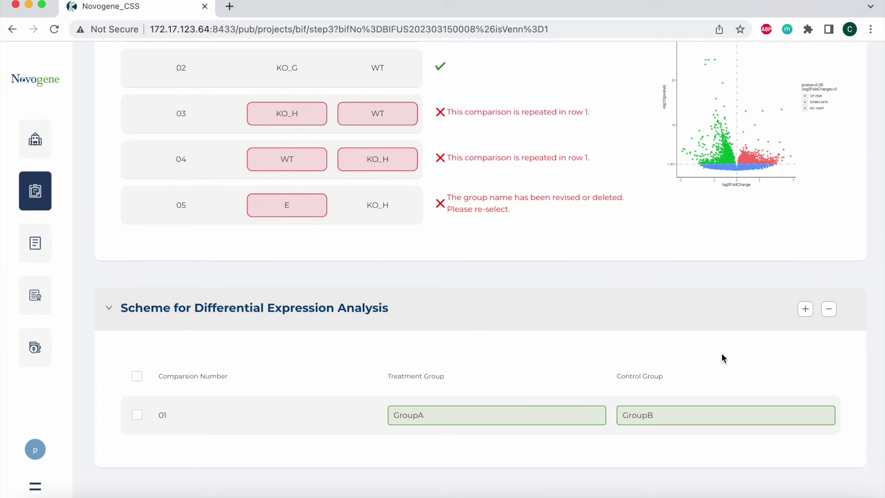
Save the differential-expression scheme and scroll to the empty Step 4 Venn Diagram table.
{"action": "scroll", "coordinate": [722, 354], "scroll_direction": "up", "scroll_amount": 6}
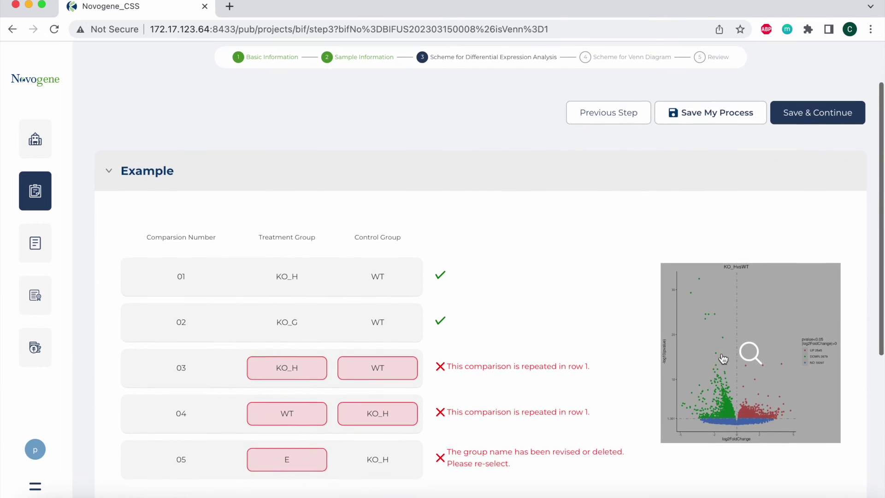
{"action": "left_click", "coordinate": [807, 116]}
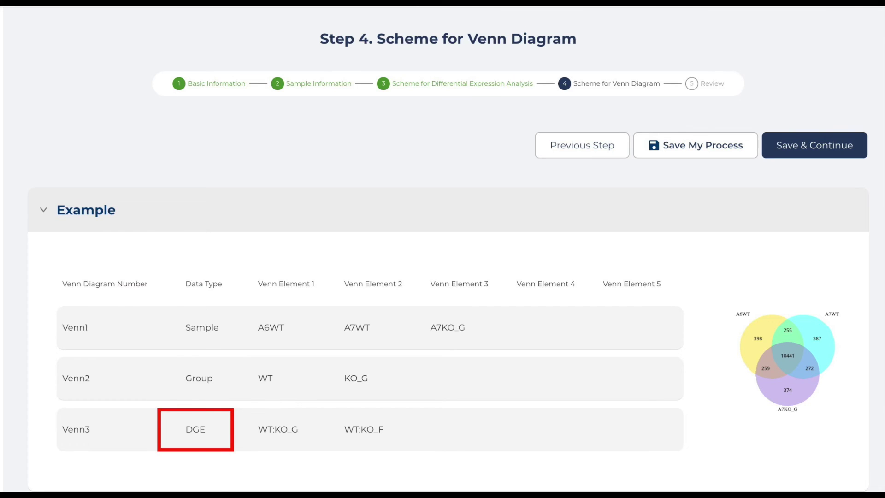
{"action": "scroll", "coordinate": [479, 317], "scroll_direction": "down", "scroll_amount": 5}
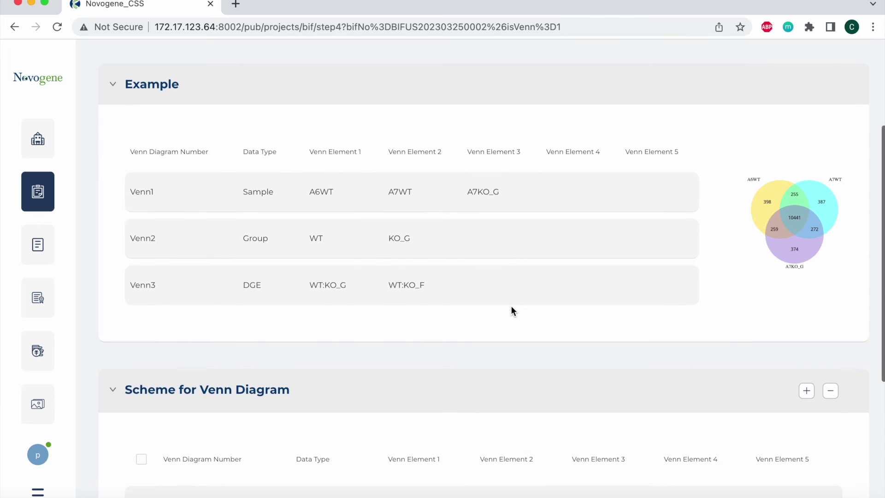
{"action": "scroll", "coordinate": [513, 310], "scroll_direction": "down", "scroll_amount": 2}
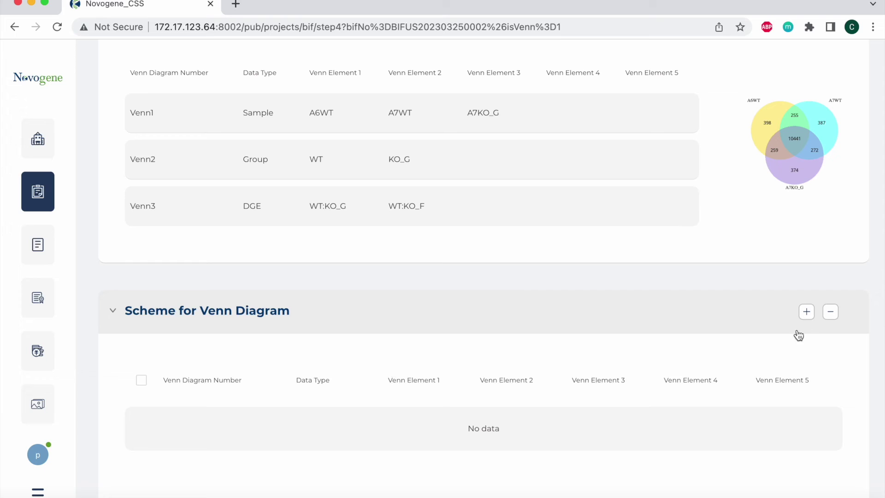
Add a Venn1 row of data type Sample comparing SP_QC_6 and SP_QC_7.
{"action": "left_click", "coordinate": [805, 312]}
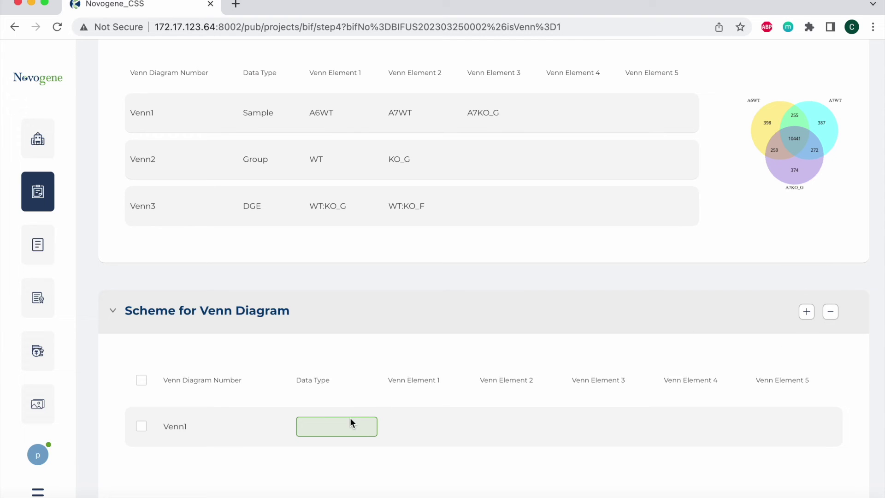
{"action": "left_click", "coordinate": [368, 431]}
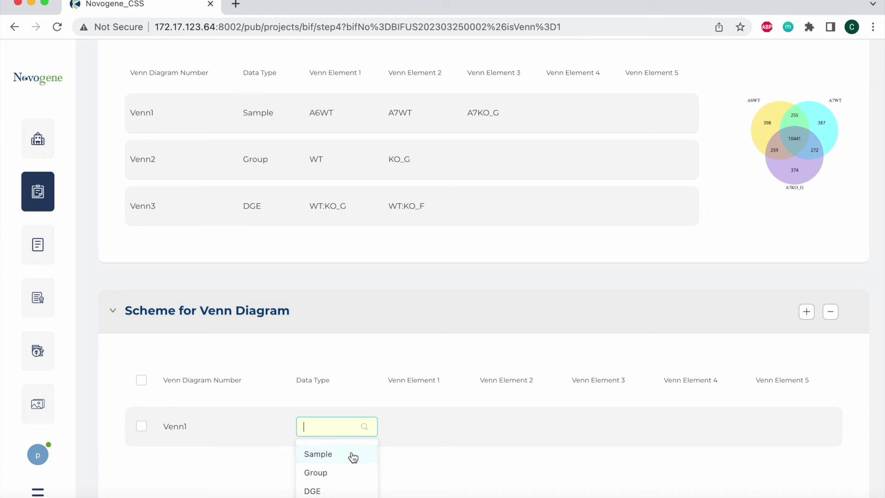
{"action": "left_click", "coordinate": [352, 457]}
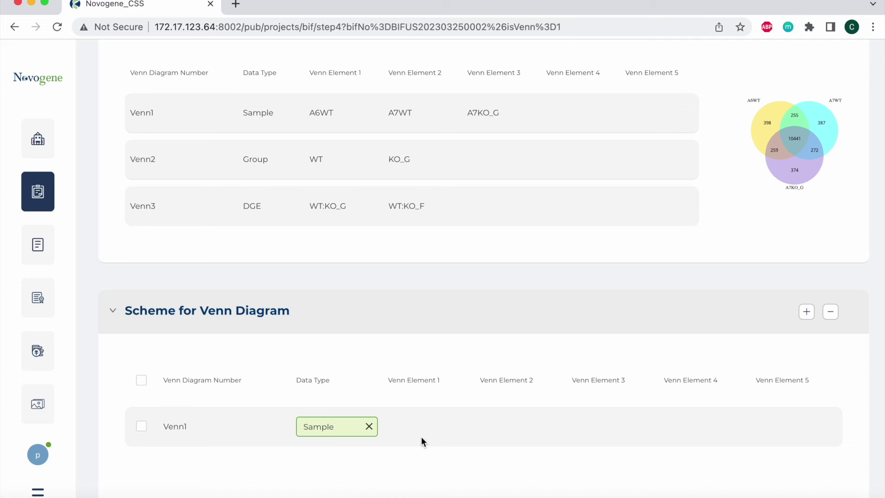
{"action": "left_click", "coordinate": [430, 428]}
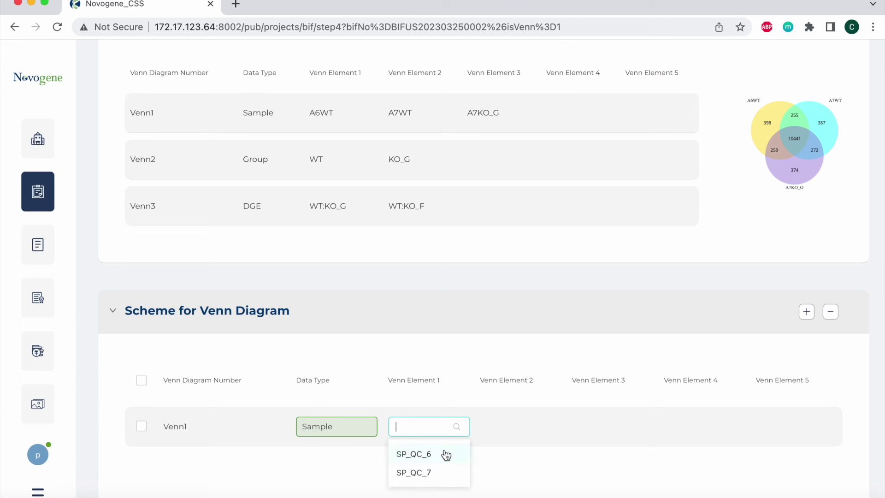
{"action": "left_click", "coordinate": [446, 455]}
{"action": "left_click", "coordinate": [530, 428]}
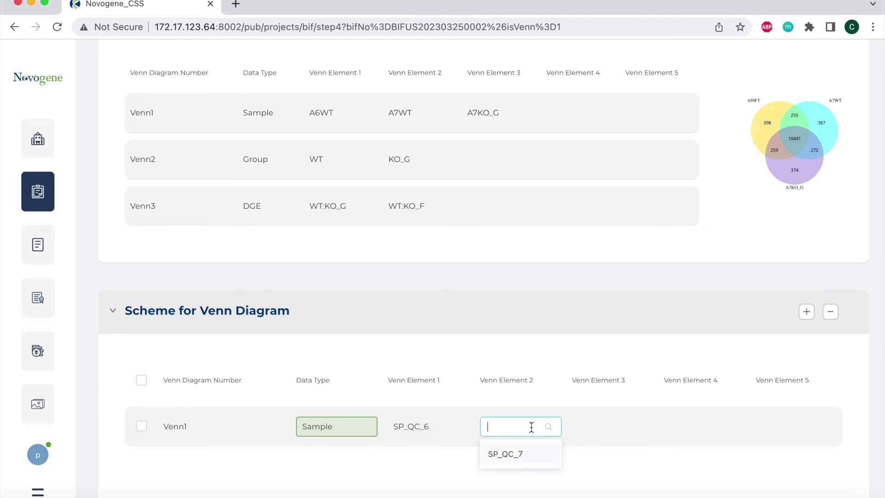
{"action": "left_click", "coordinate": [522, 454]}
Add a Venn2 row of data type Group comparing Group1 and Group2.
{"action": "scroll", "coordinate": [393, 403], "scroll_direction": "down", "scroll_amount": 2}
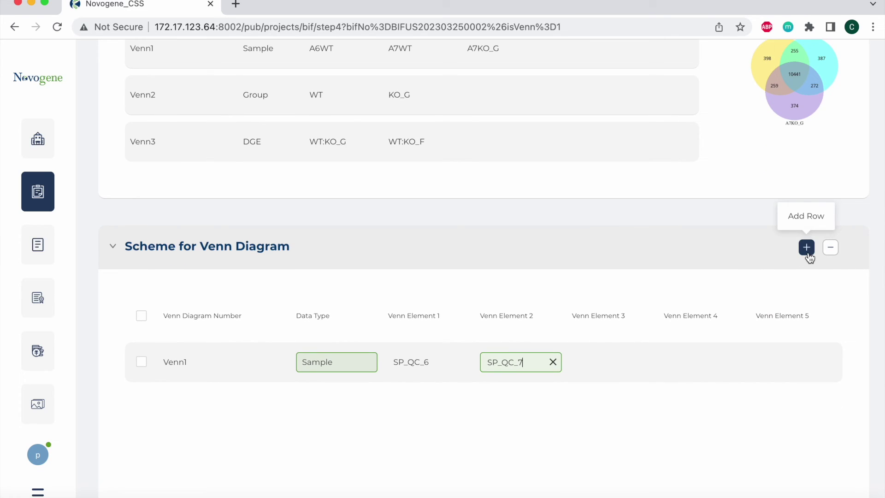
{"action": "left_click", "coordinate": [807, 253]}
{"action": "left_click", "coordinate": [371, 409]}
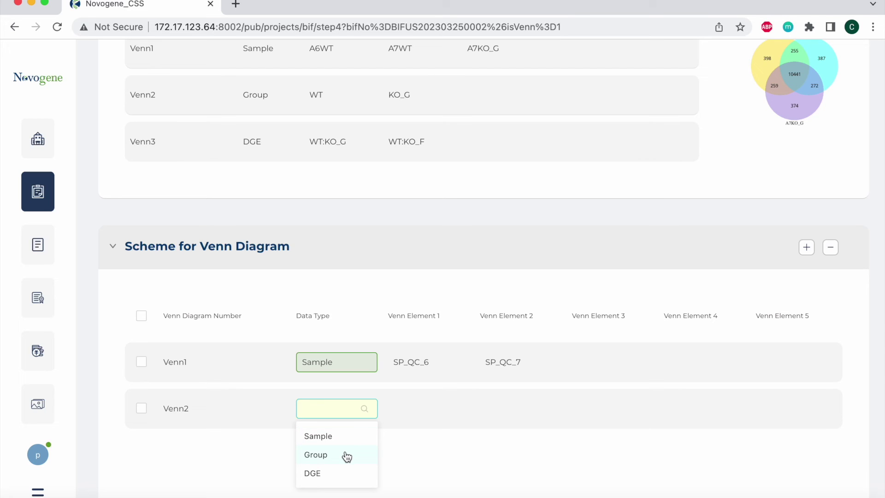
{"action": "left_click", "coordinate": [346, 455]}
{"action": "left_click", "coordinate": [437, 408]}
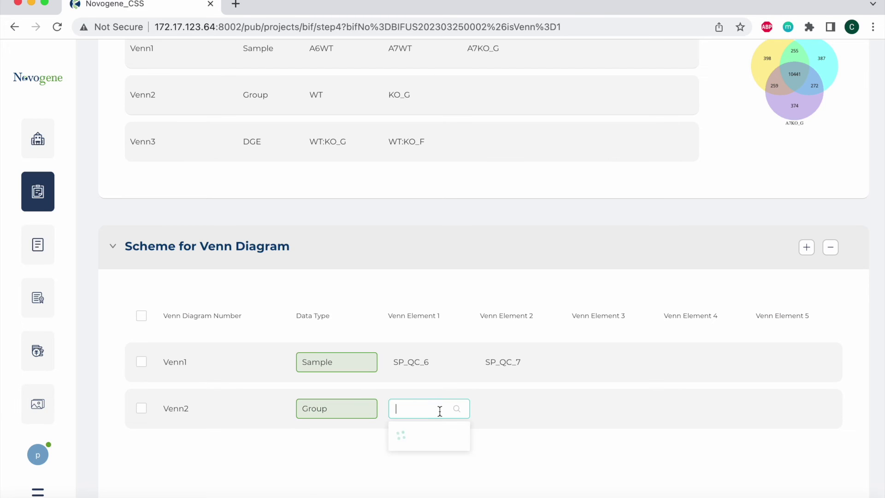
{"action": "left_click", "coordinate": [437, 436]}
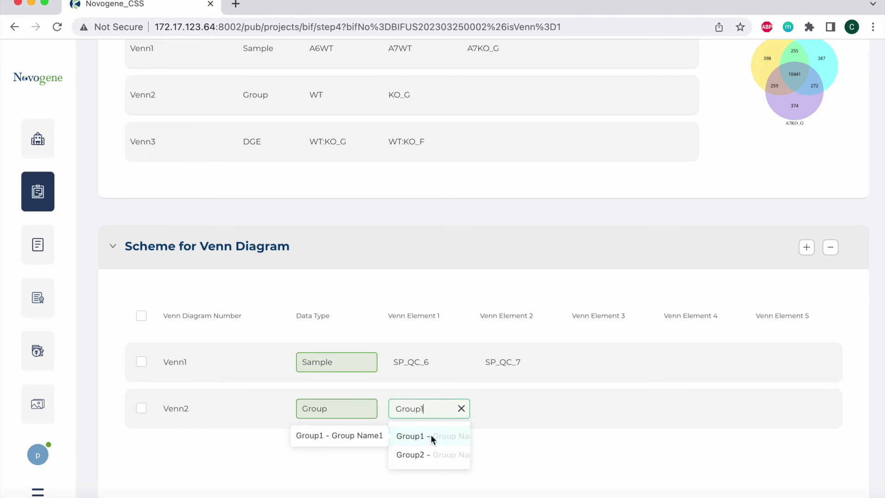
{"action": "left_click", "coordinate": [514, 410]}
{"action": "left_click", "coordinate": [514, 439]}
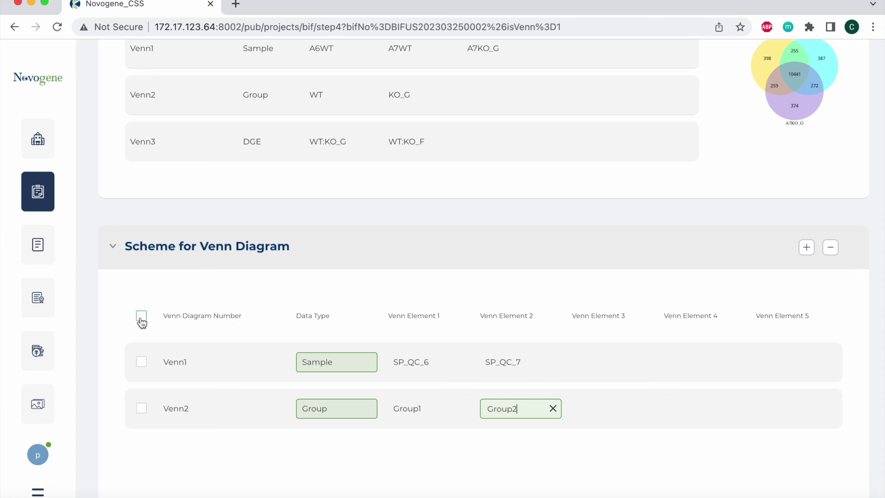
Select all Venn diagram rows and delete them, clearing the Venn scheme.
{"action": "left_click", "coordinate": [141, 315]}
{"action": "left_click", "coordinate": [829, 247]}
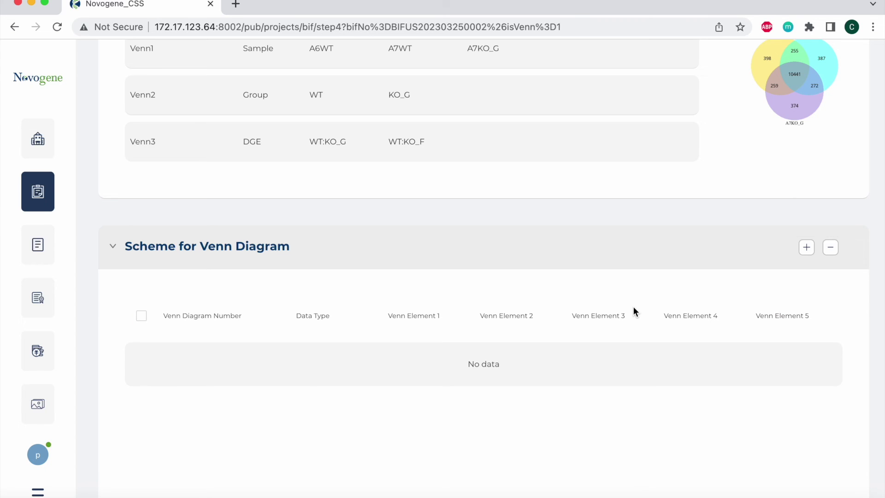
{"action": "scroll", "coordinate": [634, 312], "scroll_direction": "up", "scroll_amount": 3}
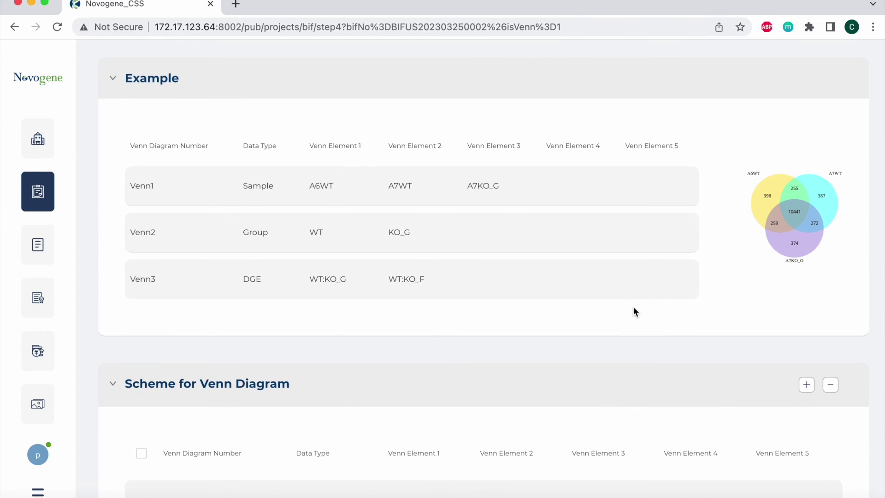
{"action": "scroll", "coordinate": [633, 312], "scroll_direction": "up", "scroll_amount": 2}
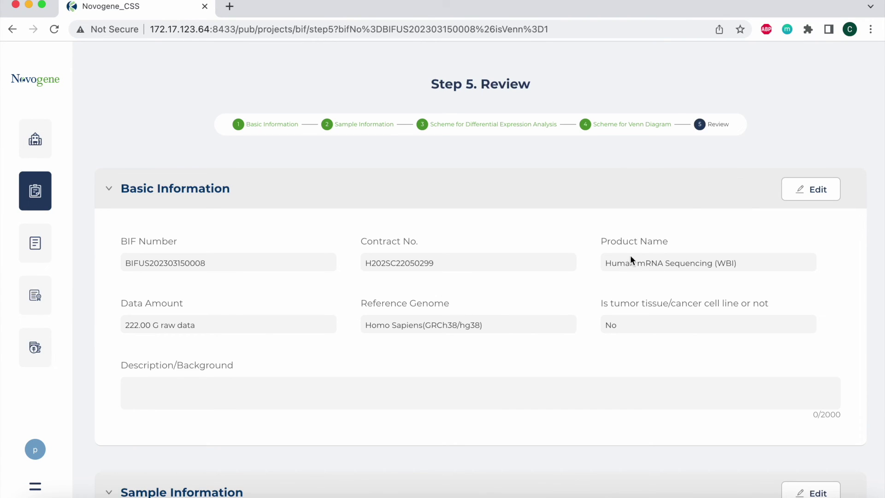
{"action": "scroll", "coordinate": [624, 257], "scroll_direction": "down", "scroll_amount": 3}
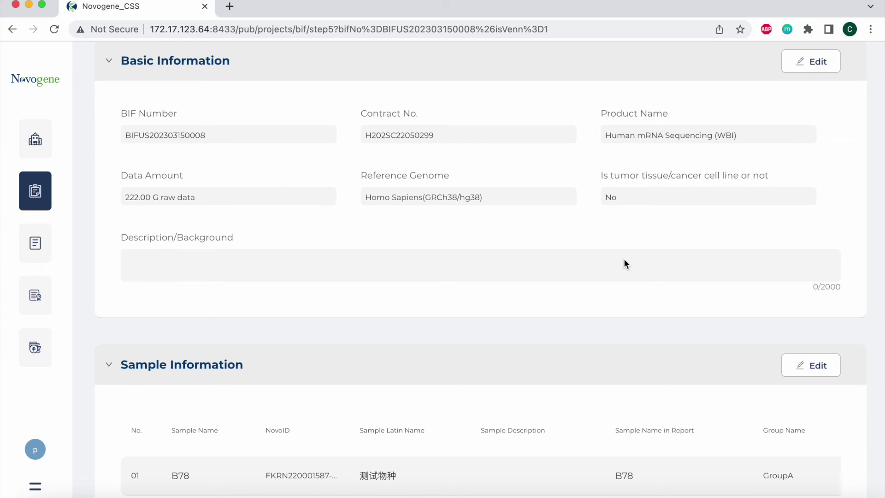
{"action": "scroll", "coordinate": [624, 263], "scroll_direction": "up", "scroll_amount": 1}
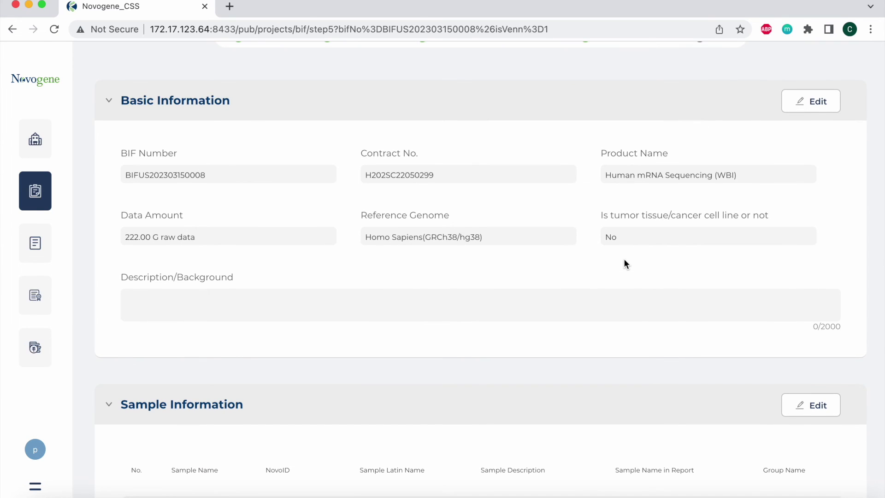
{"action": "scroll", "coordinate": [625, 263], "scroll_direction": "down", "scroll_amount": 7}
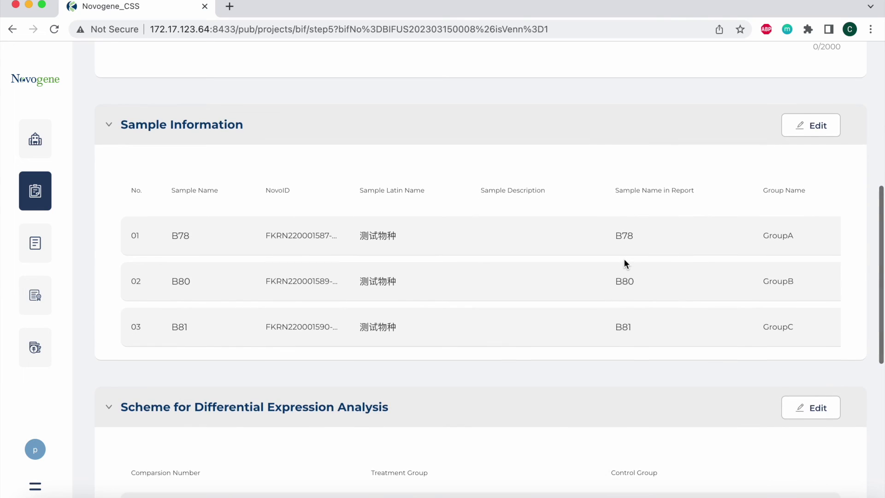
{"action": "scroll", "coordinate": [625, 265], "scroll_direction": "down", "scroll_amount": 3}
{"action": "scroll", "coordinate": [625, 264], "scroll_direction": "up", "scroll_amount": 5}
{"action": "scroll", "coordinate": [624, 262], "scroll_direction": "up", "scroll_amount": 7}
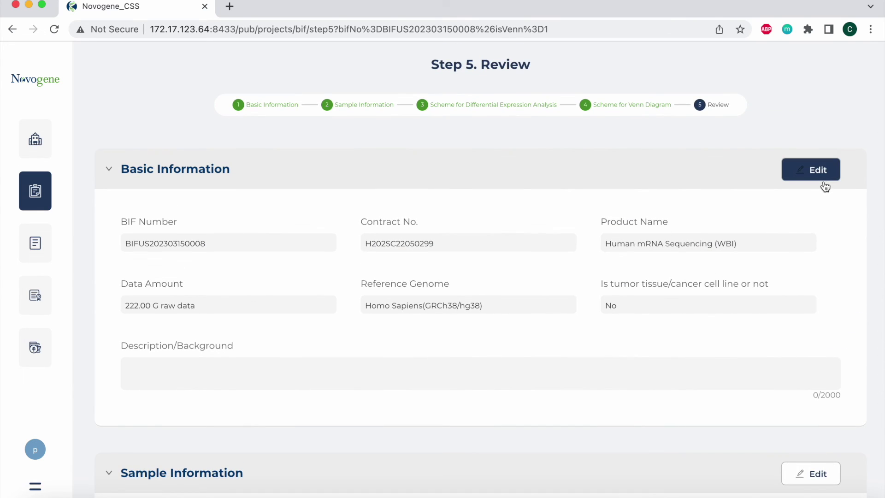
{"action": "scroll", "coordinate": [825, 186], "scroll_direction": "down", "scroll_amount": 8}
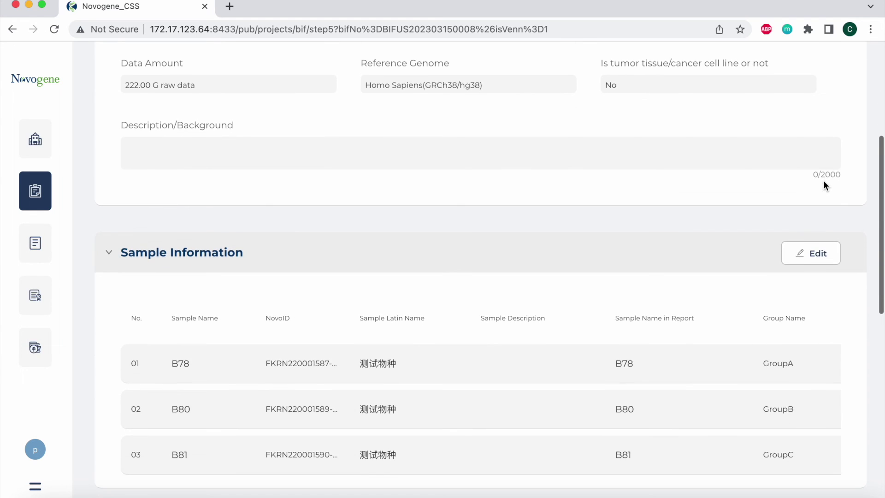
{"action": "scroll", "coordinate": [824, 185], "scroll_direction": "down", "scroll_amount": 7}
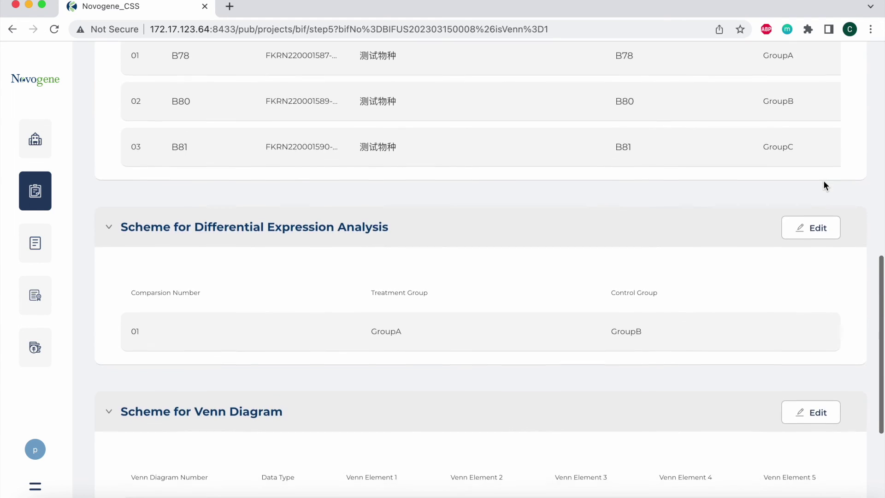
{"action": "scroll", "coordinate": [825, 185], "scroll_direction": "down", "scroll_amount": 3}
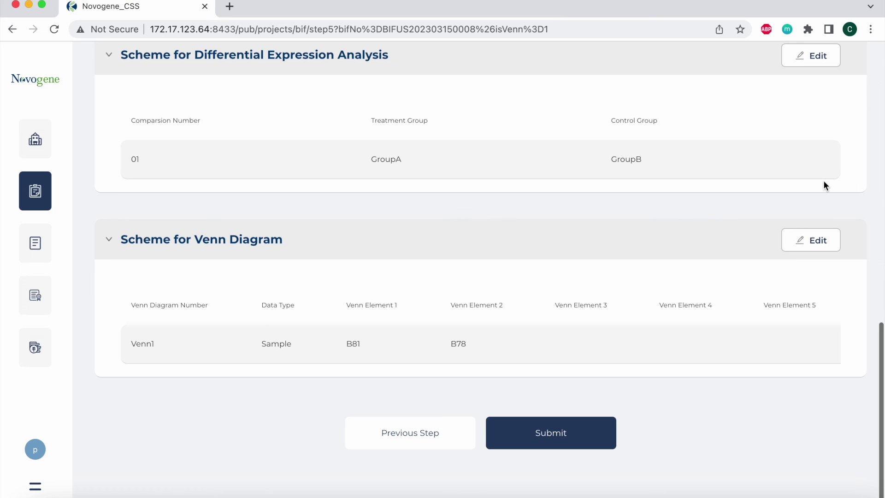